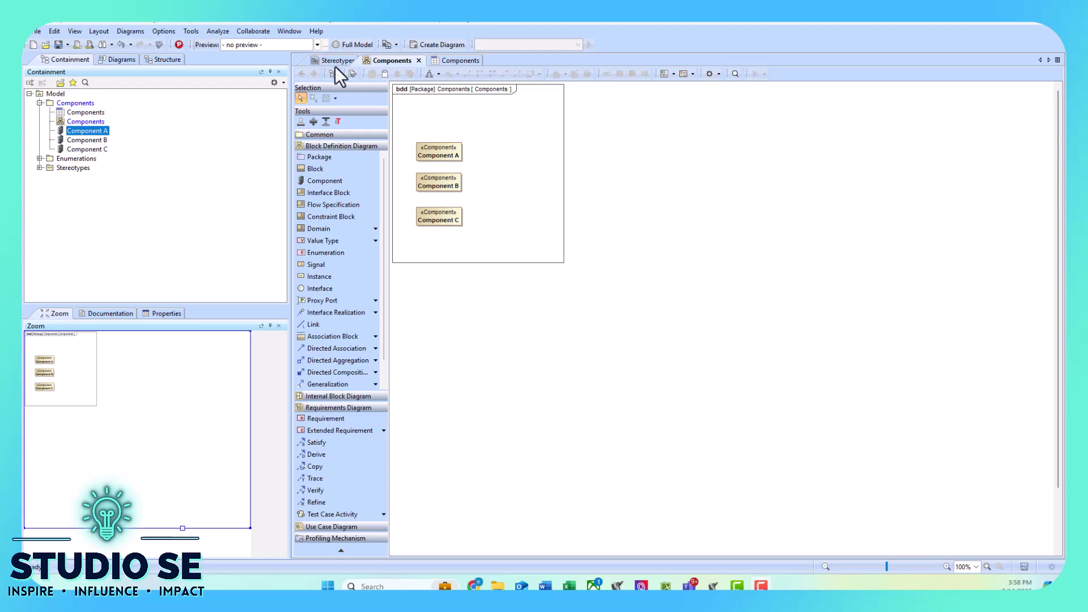
Step: In the Components diagram, place a new block right of Component A named 'Block A'
left_click(330, 59)
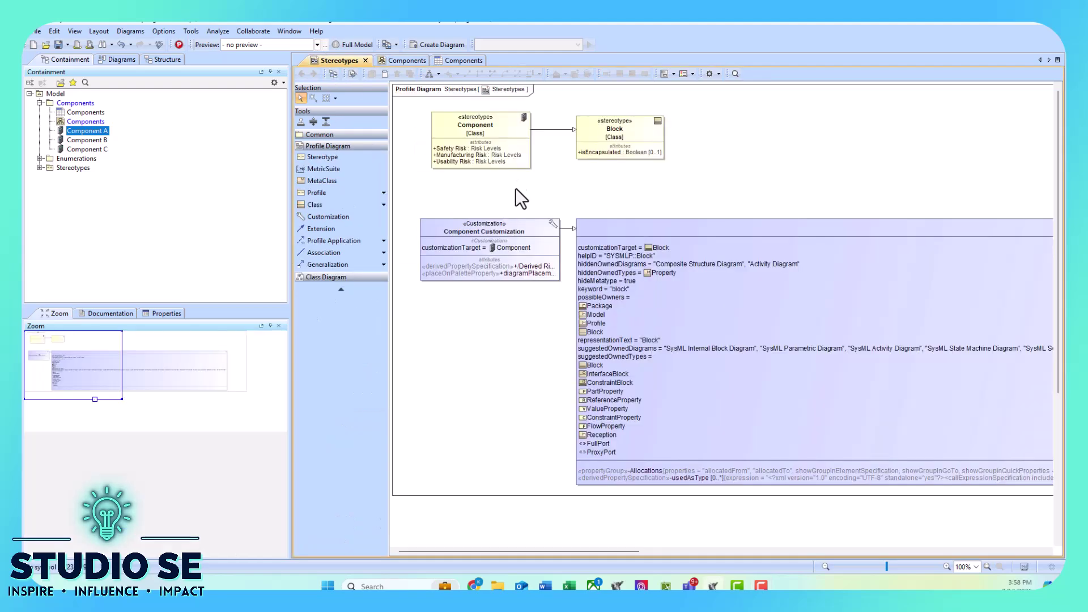
left_click(409, 59)
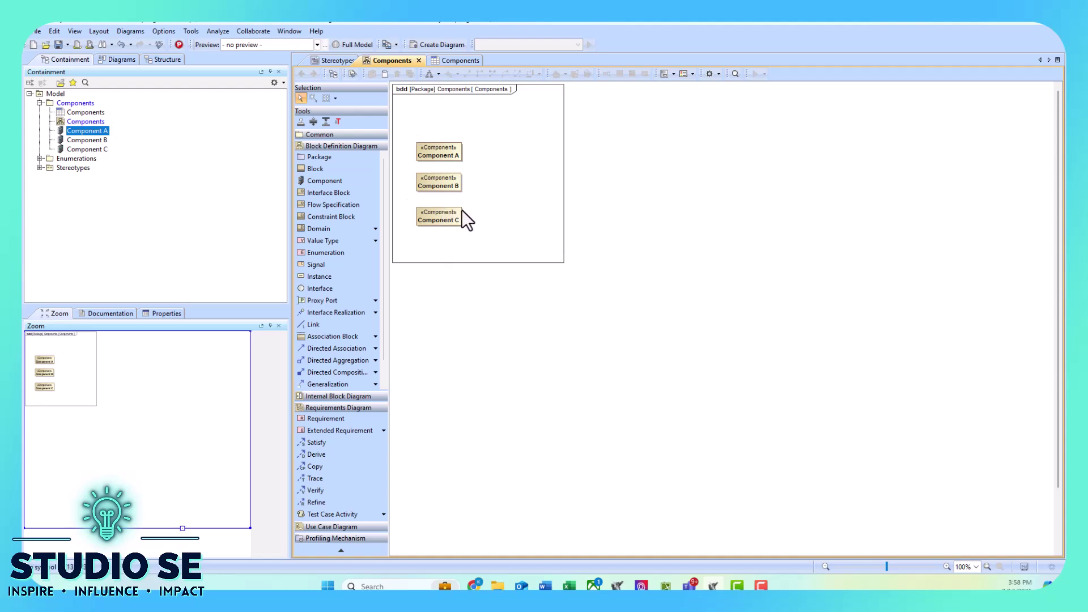
left_click(335, 169)
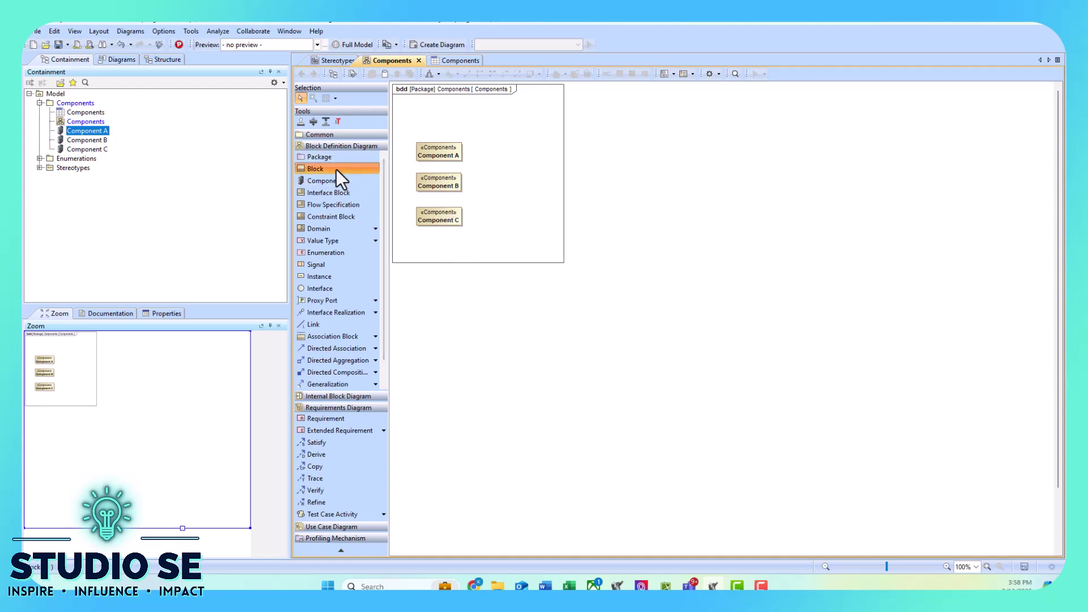
left_click(510, 148)
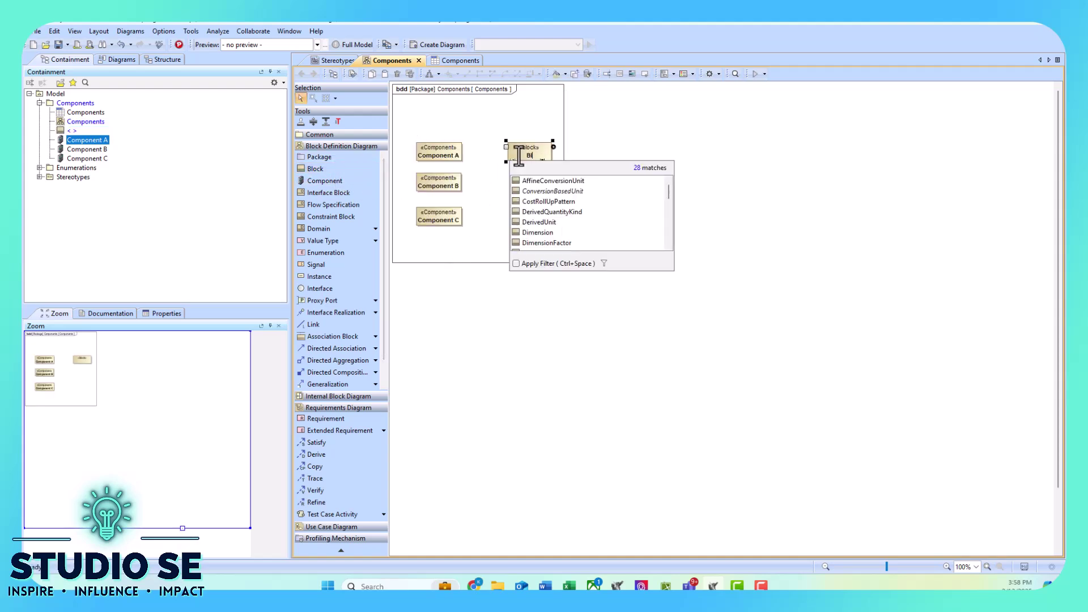
type("Block A")
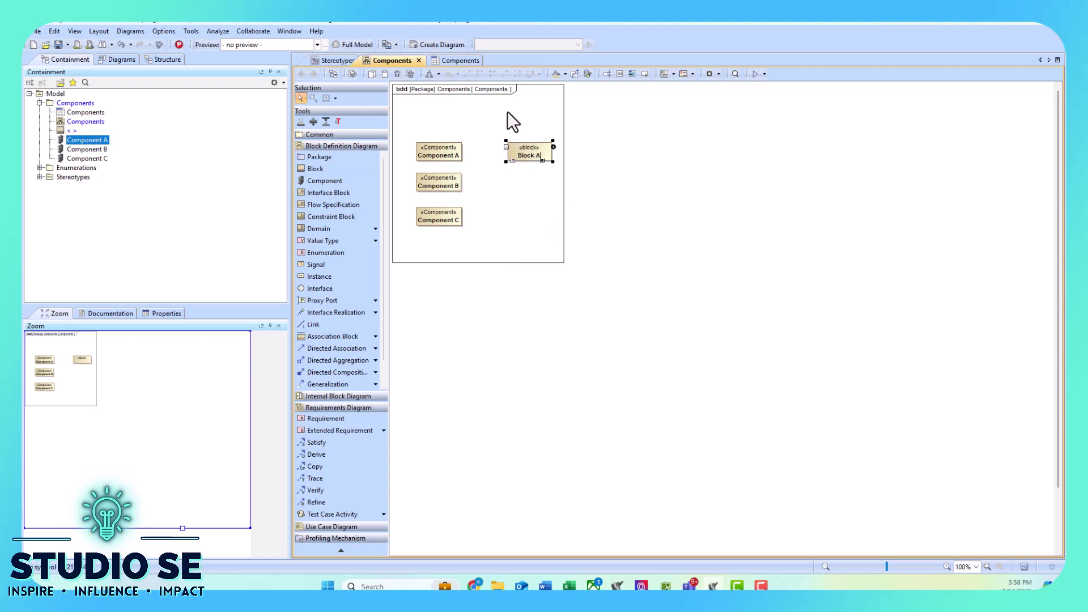
left_click(508, 111)
Step: Add a second block below Block A named 'Block B'
left_click(340, 169)
left_click(509, 181)
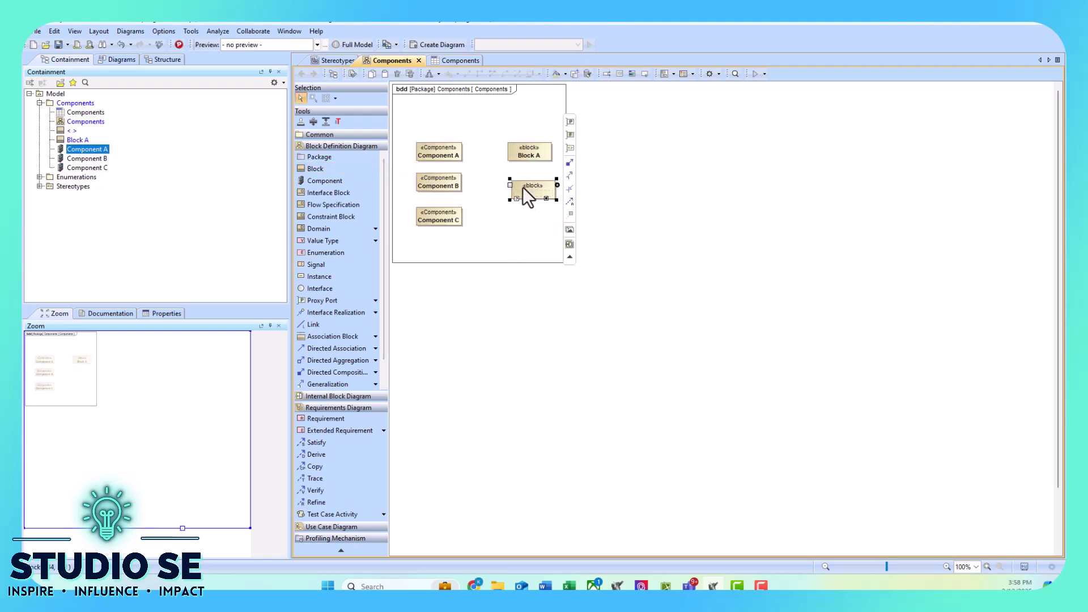
type("Block B")
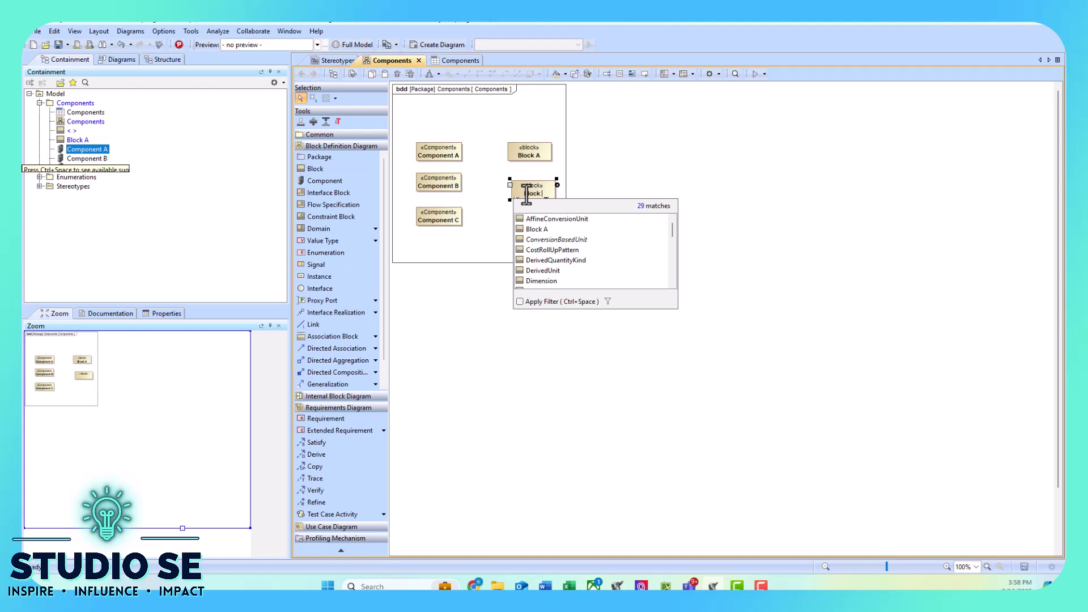
left_click(488, 148)
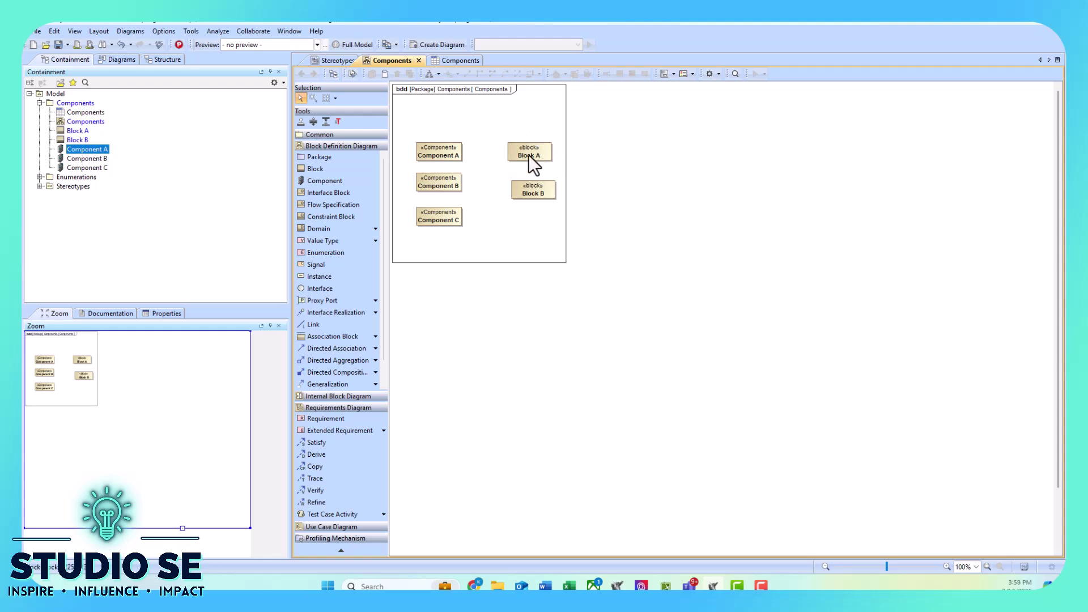
Step: Open Project Options to Symbol styles > Default > Stereotypes and select Block's style properties
left_click(164, 32)
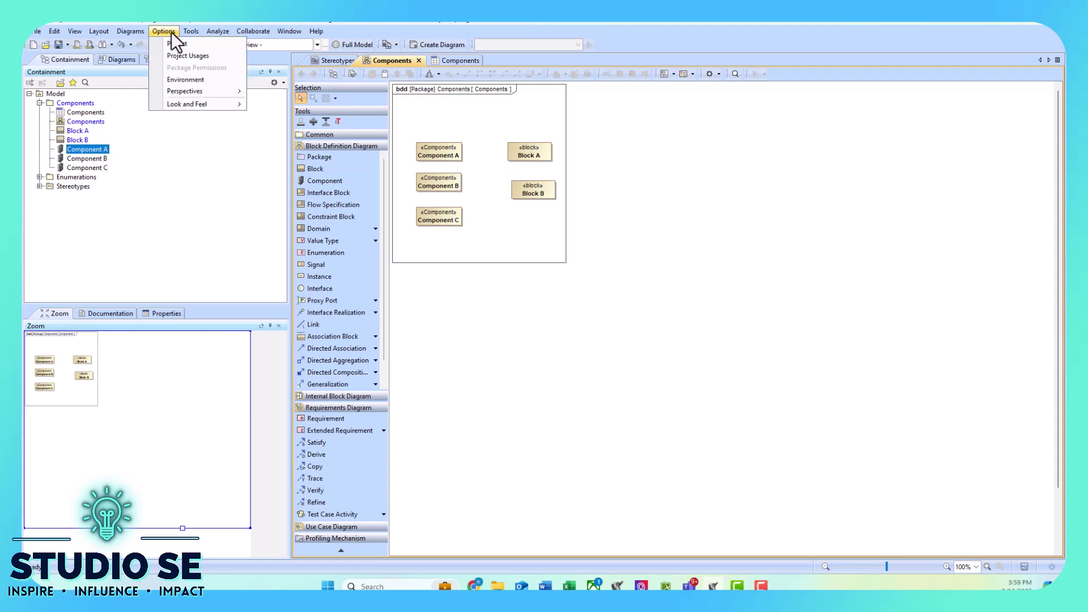
left_click(173, 43)
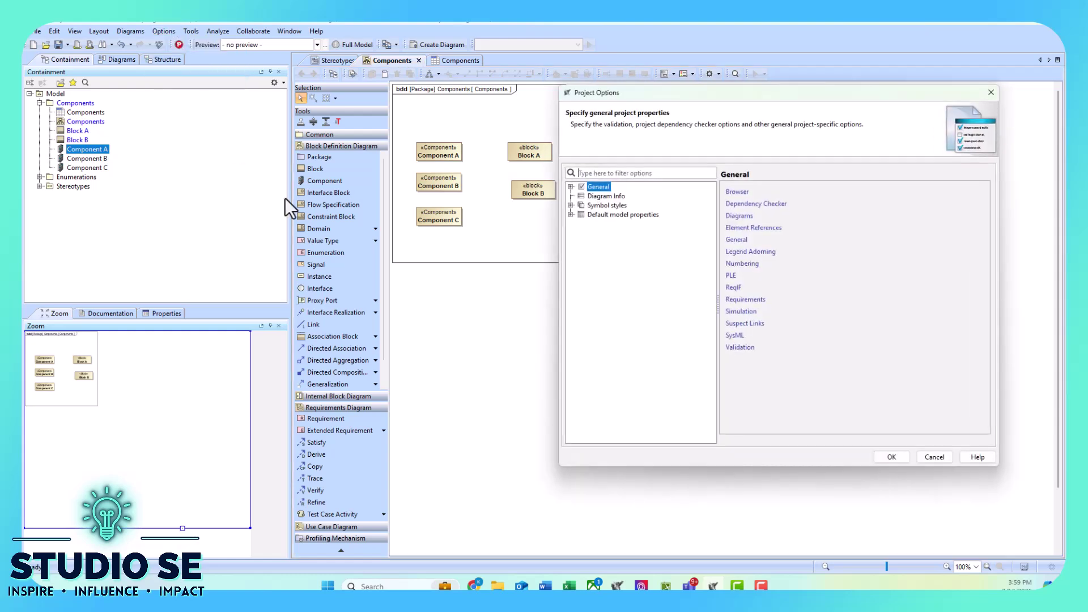
left_click(571, 205)
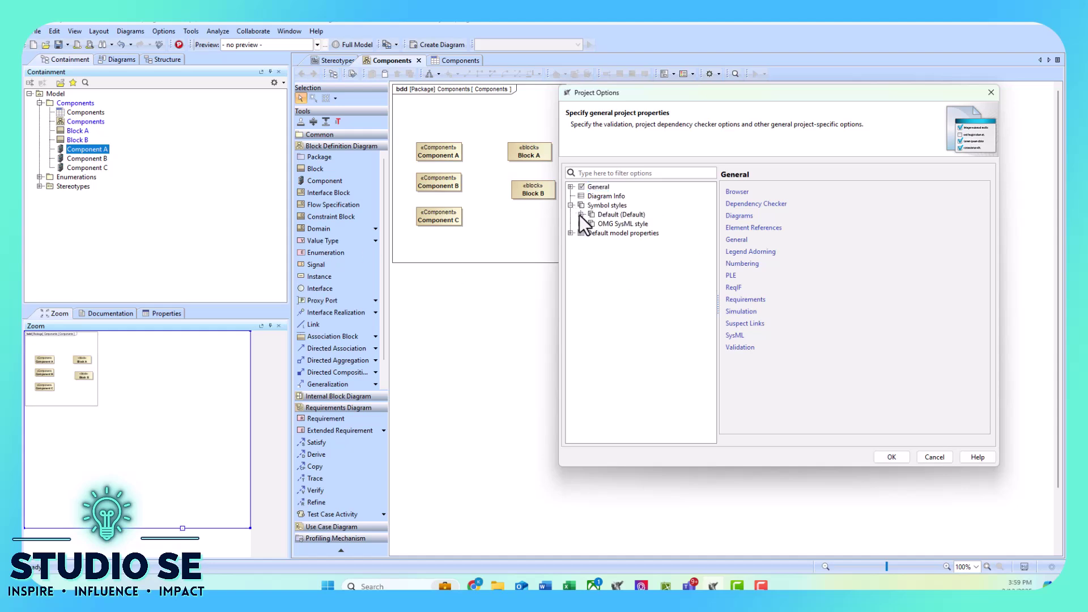
left_click(580, 215)
left_click(623, 252)
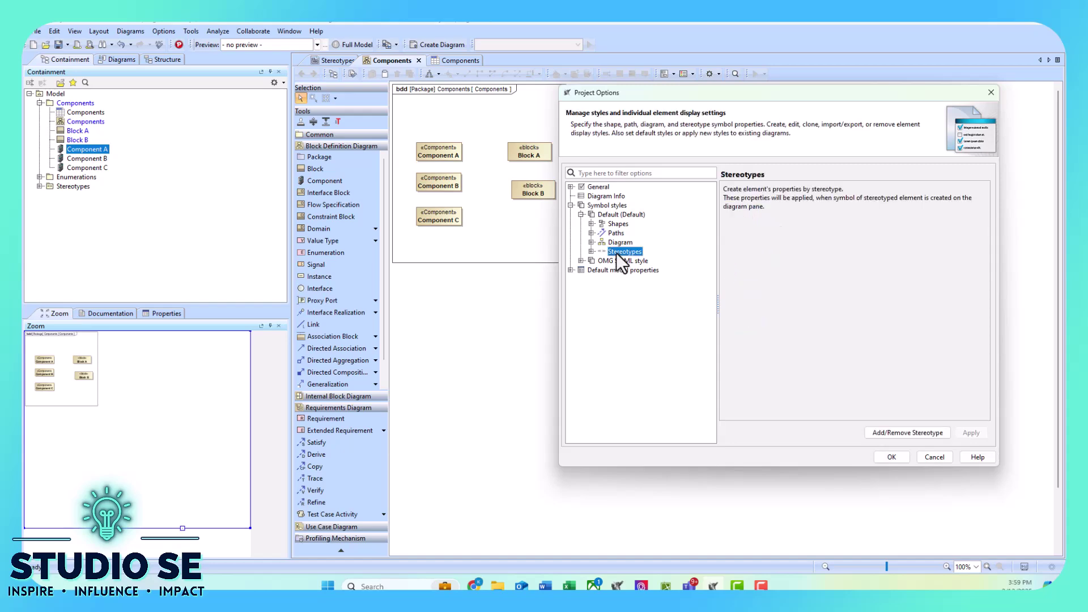
left_click_drag(767, 93, 794, 96)
left_click(395, 180)
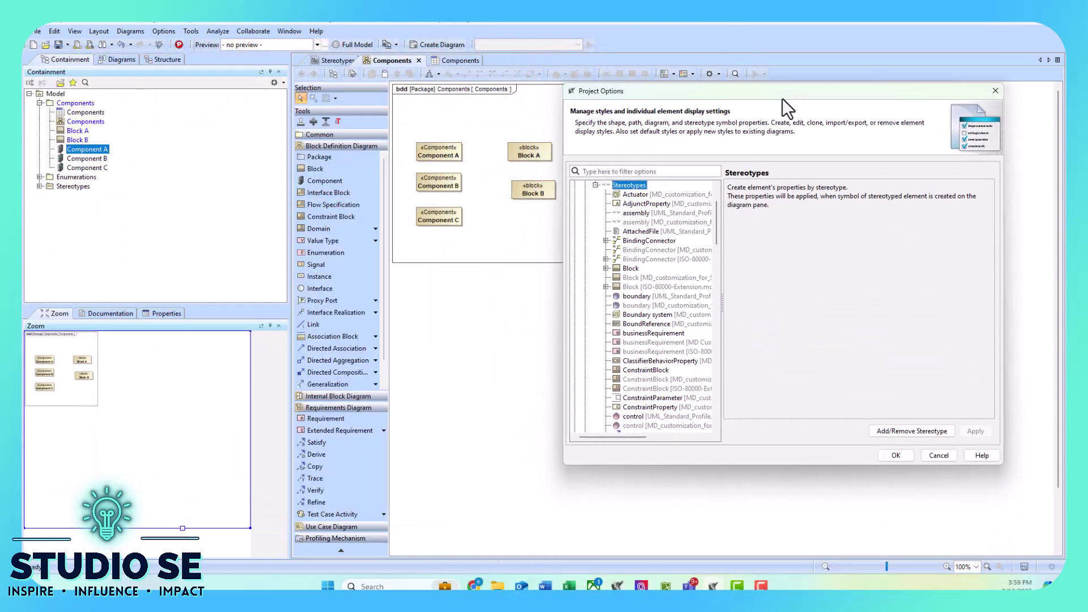
left_click(626, 266)
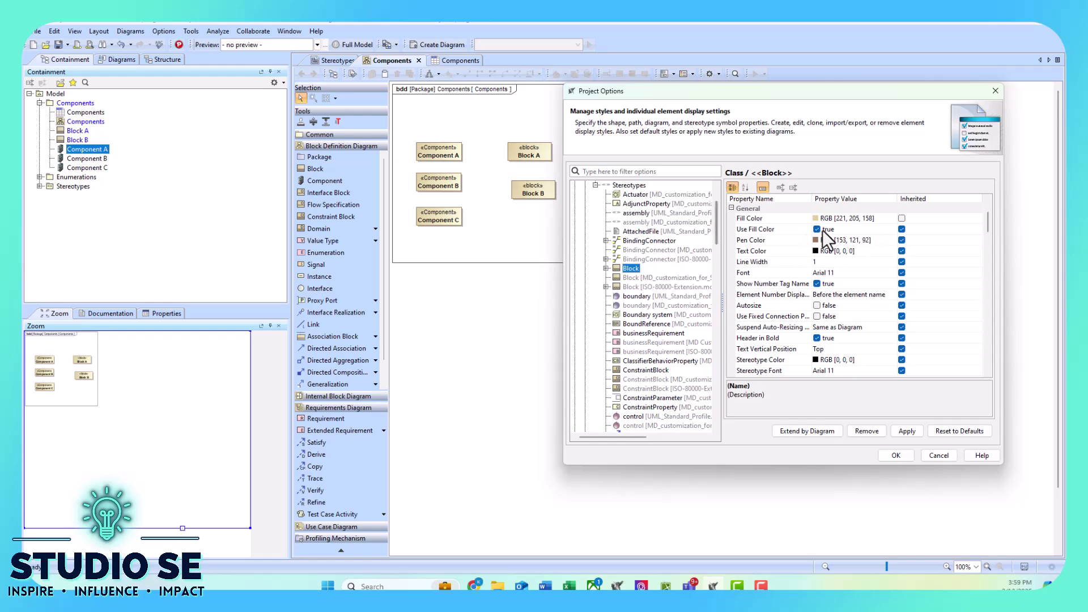
Step: Set the Block stereotype's fill colour to light green, RGB 204, 255, 204
left_click(843, 220)
left_click(891, 218)
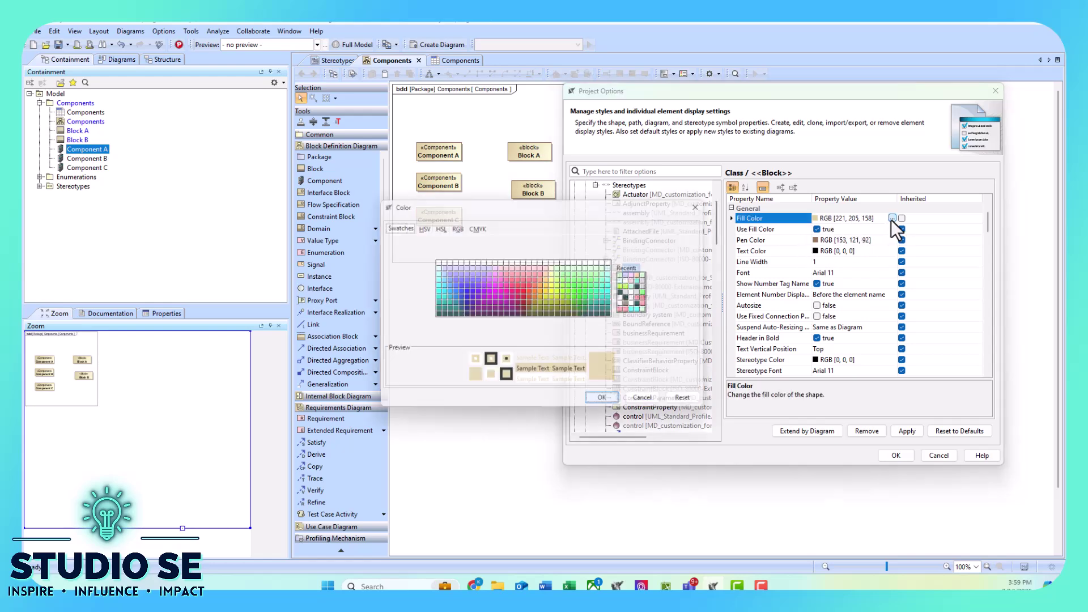
left_click(587, 266)
left_click(607, 403)
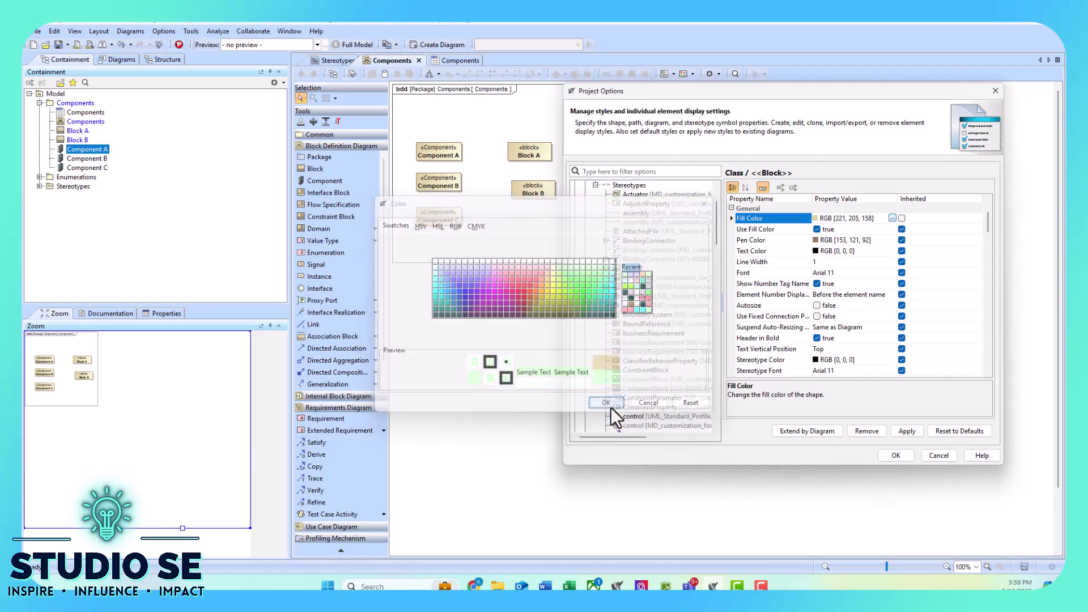
Step: Apply the green fill to all six diagrams and close Project Options
left_click(906, 431)
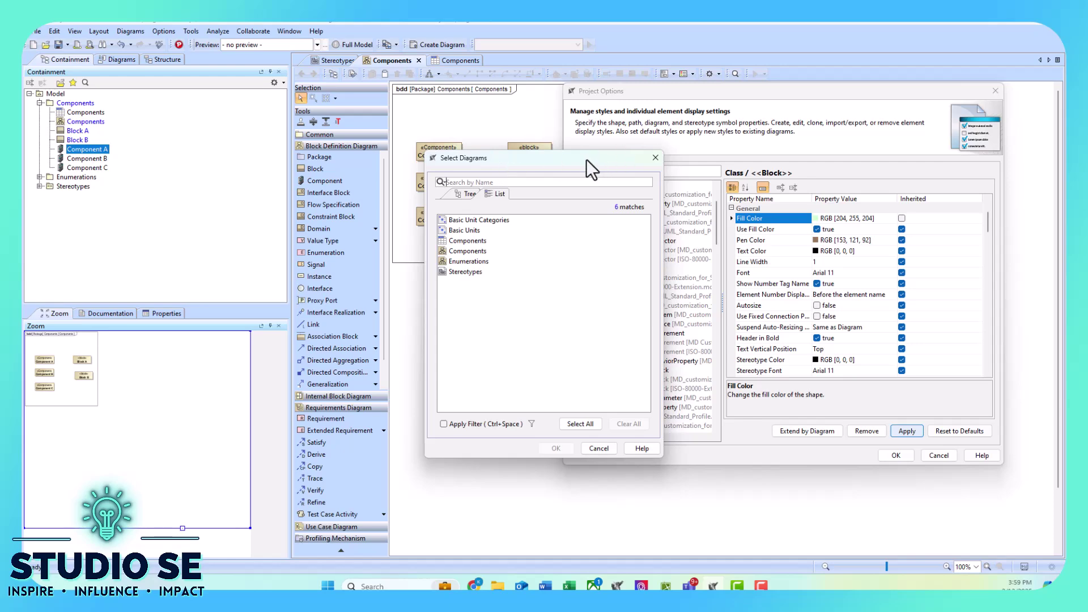
left_click_drag(587, 160, 722, 100)
left_click(709, 365)
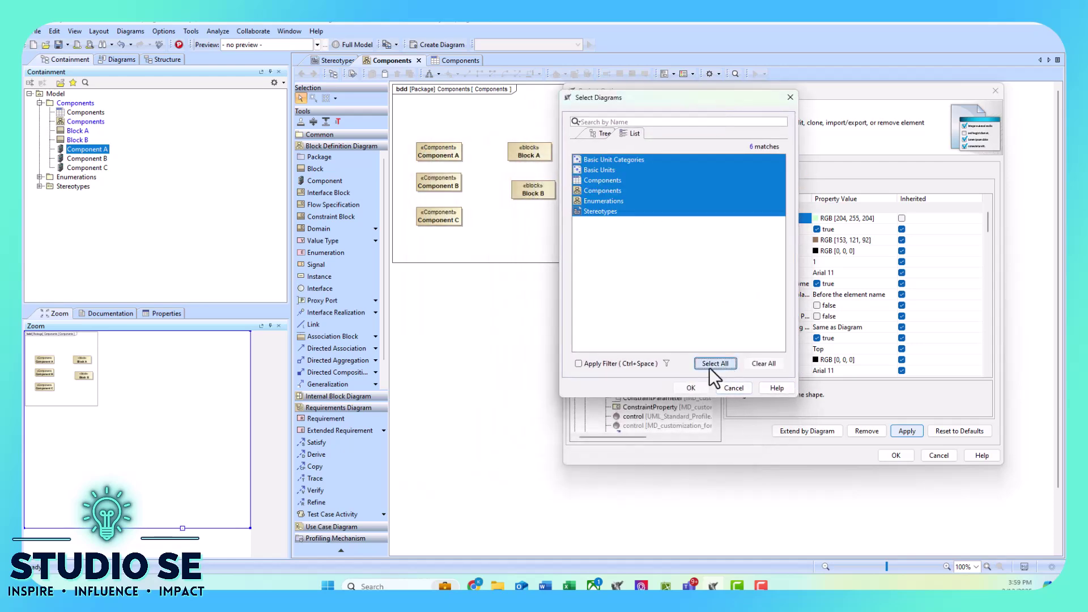
left_click(690, 388)
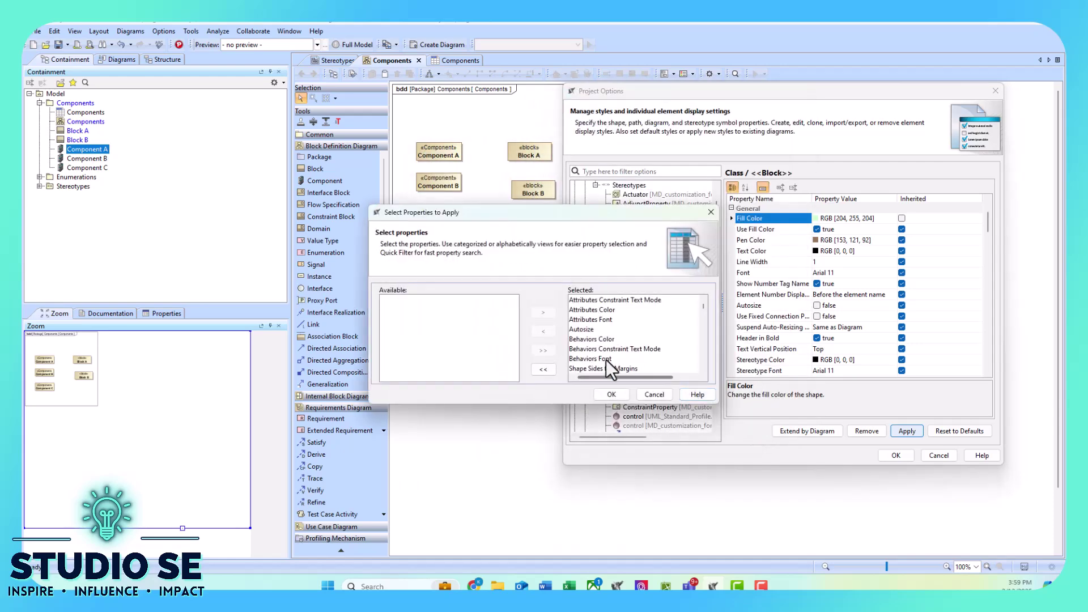
left_click(611, 392)
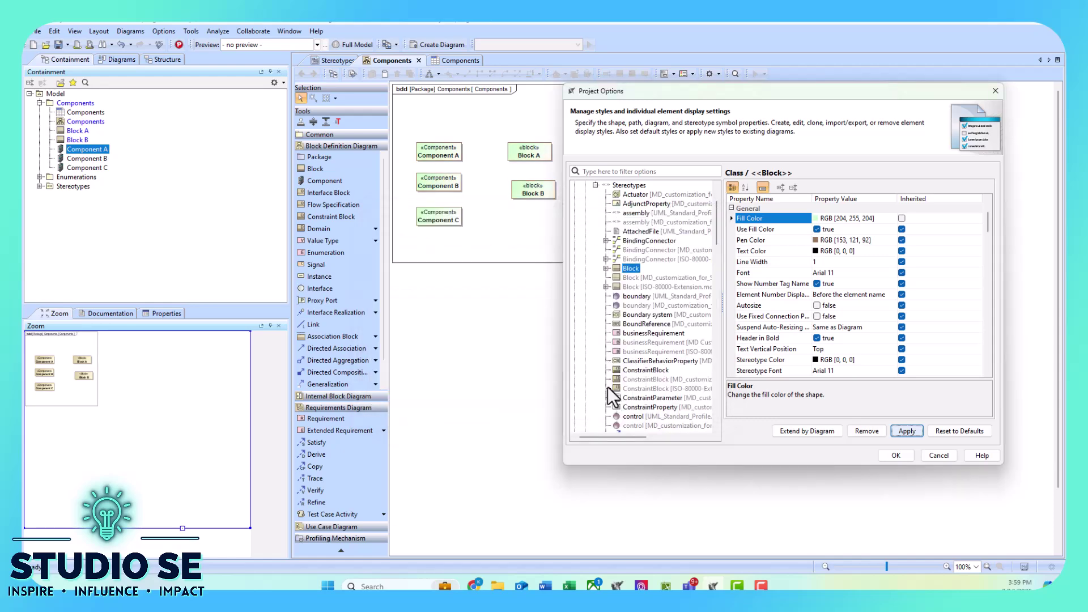
left_click(896, 455)
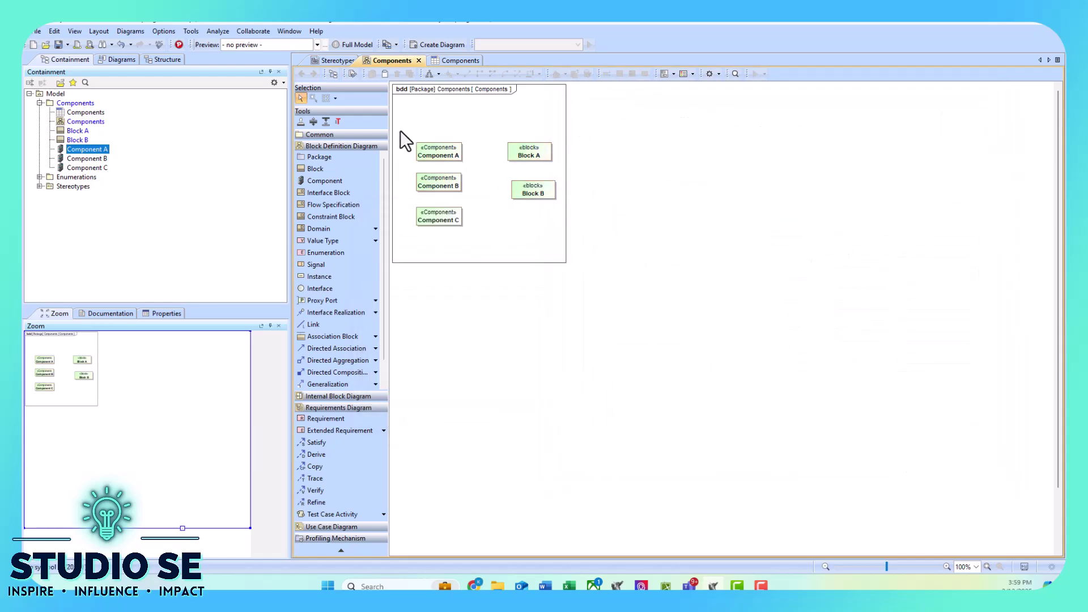
left_click(340, 61)
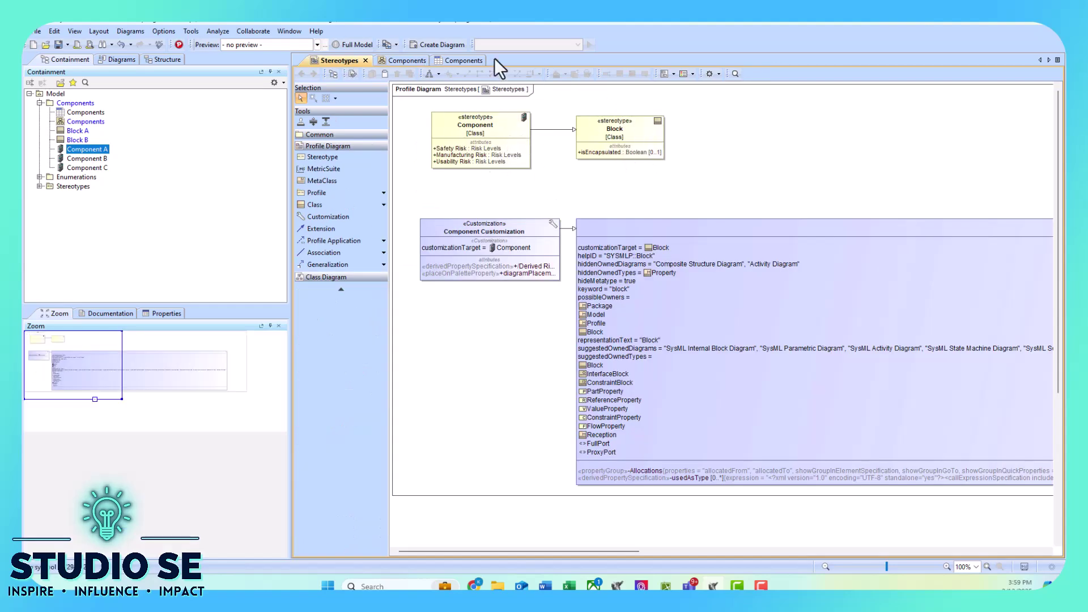
left_click(407, 61)
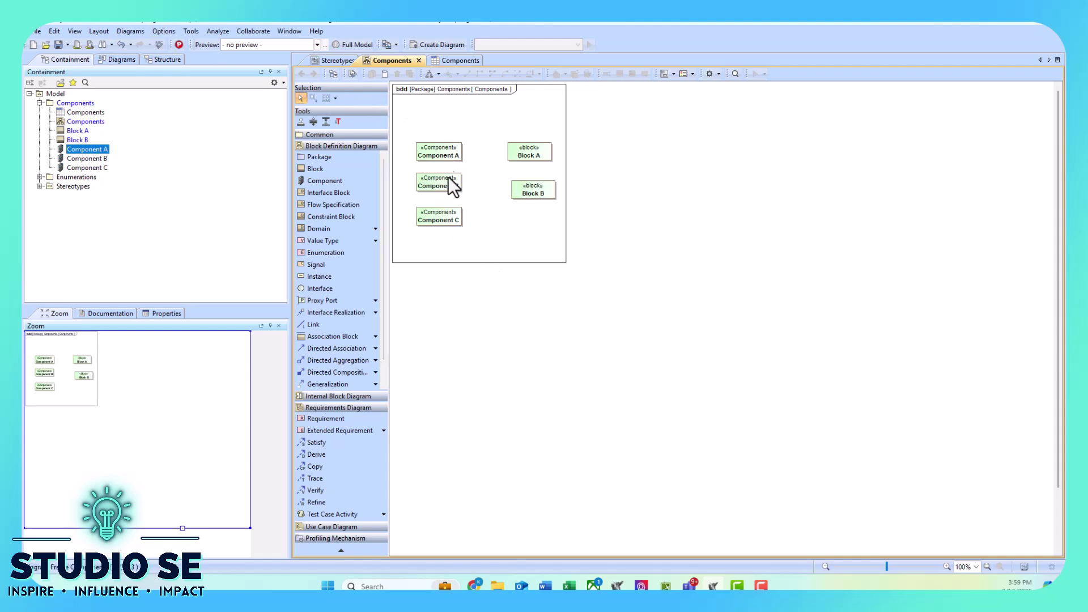
Step: Reopen Project Options and list every stereotype under Symbol styles > Default > Stereotypes
left_click(131, 31)
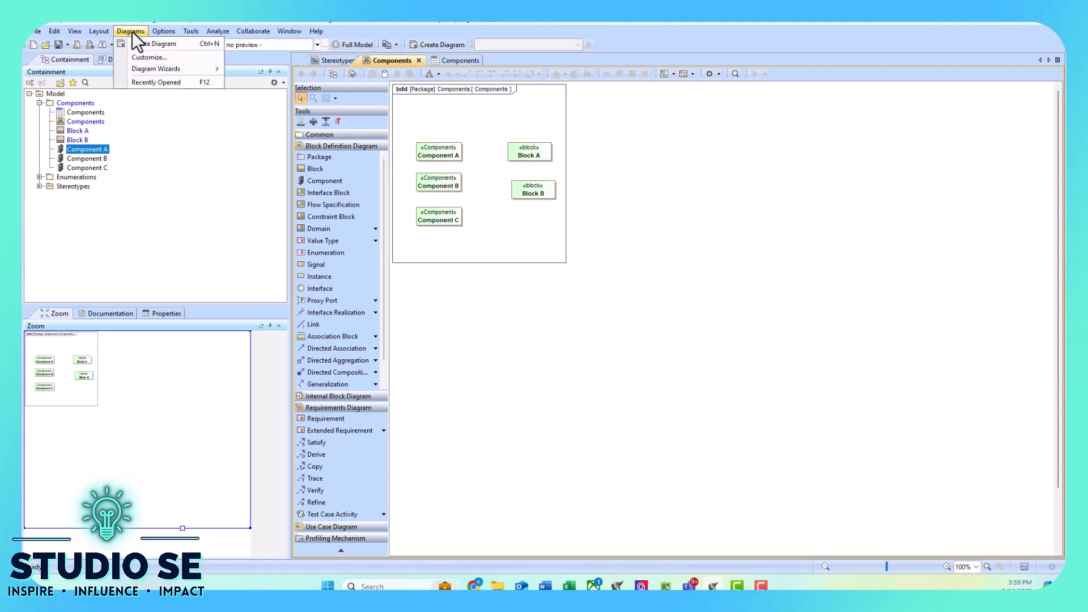
left_click(181, 44)
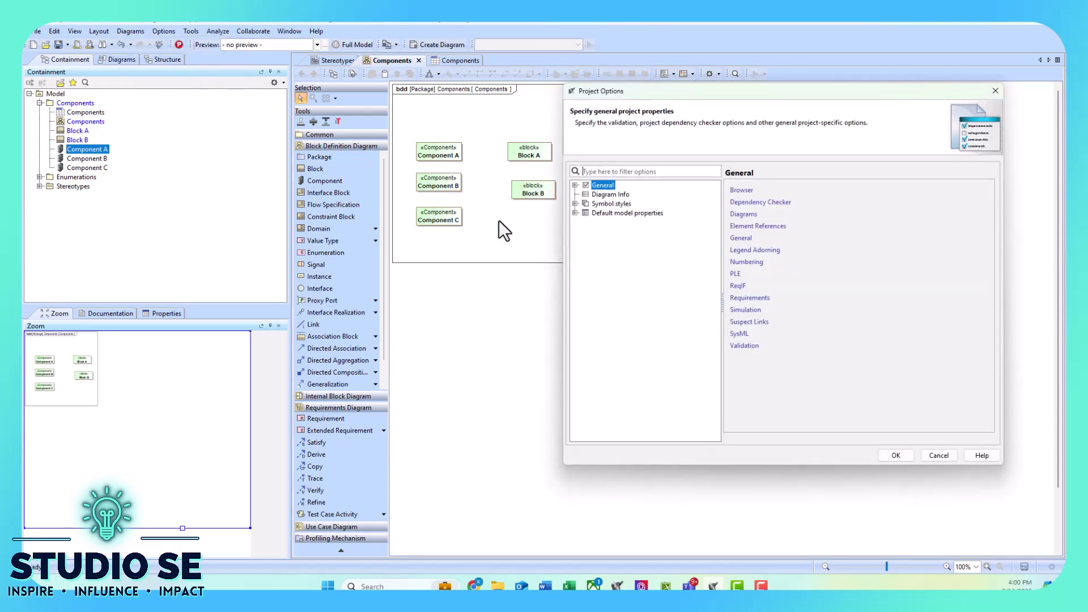
left_click(574, 203)
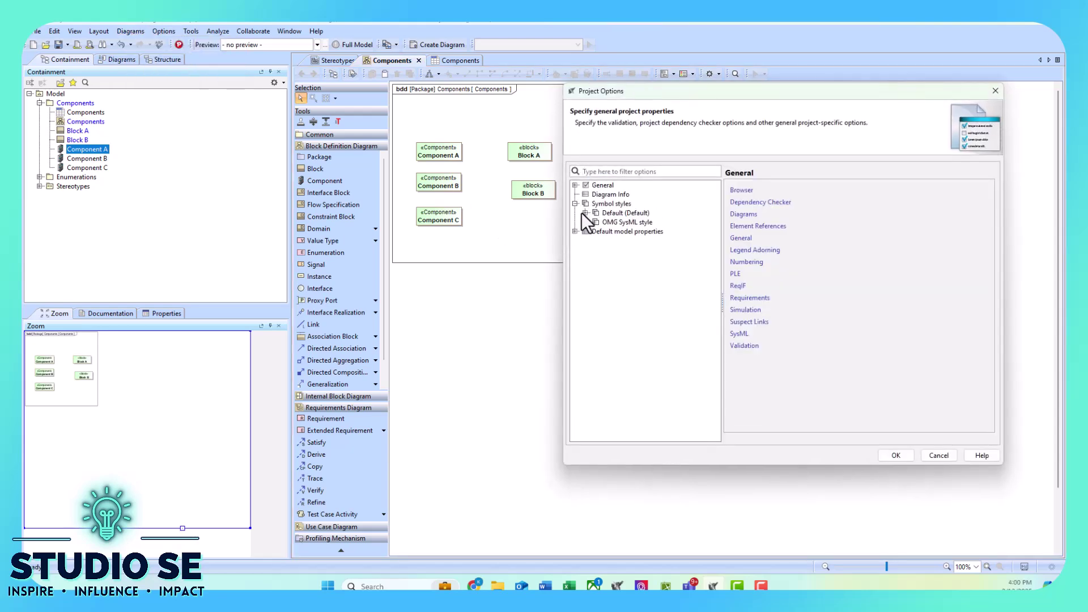
left_click(585, 213)
left_click(627, 249)
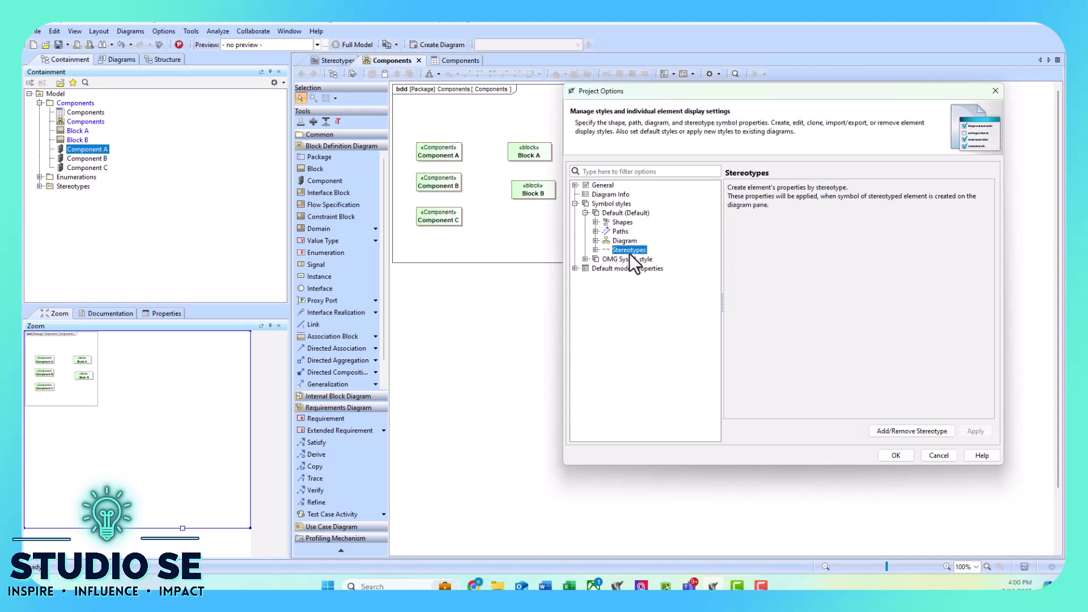
left_click(594, 250)
scroll(630, 280, "down", 5)
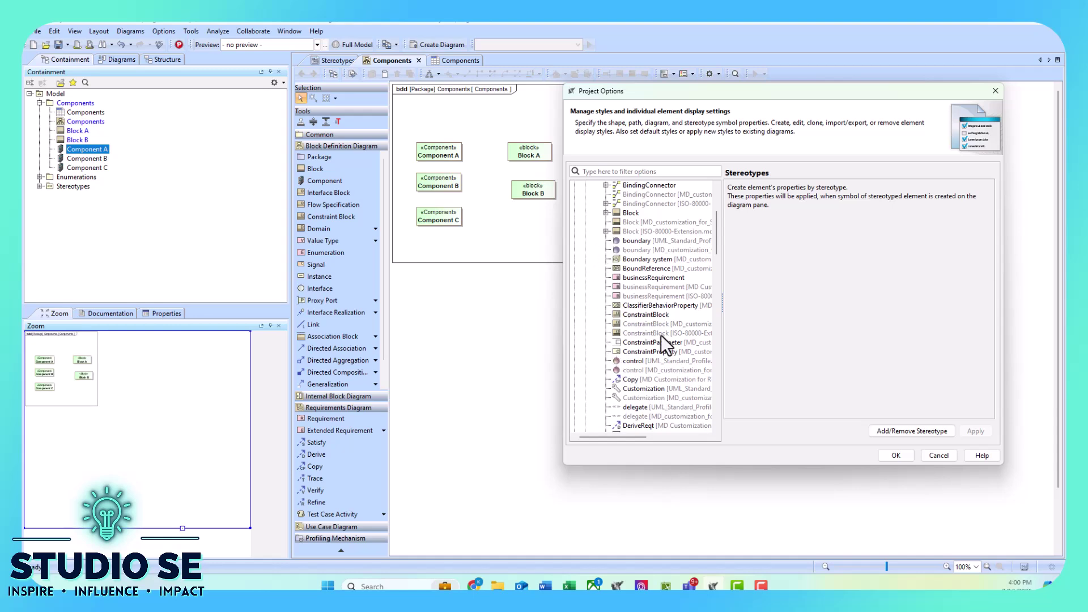
scroll(617, 293, "up", 2)
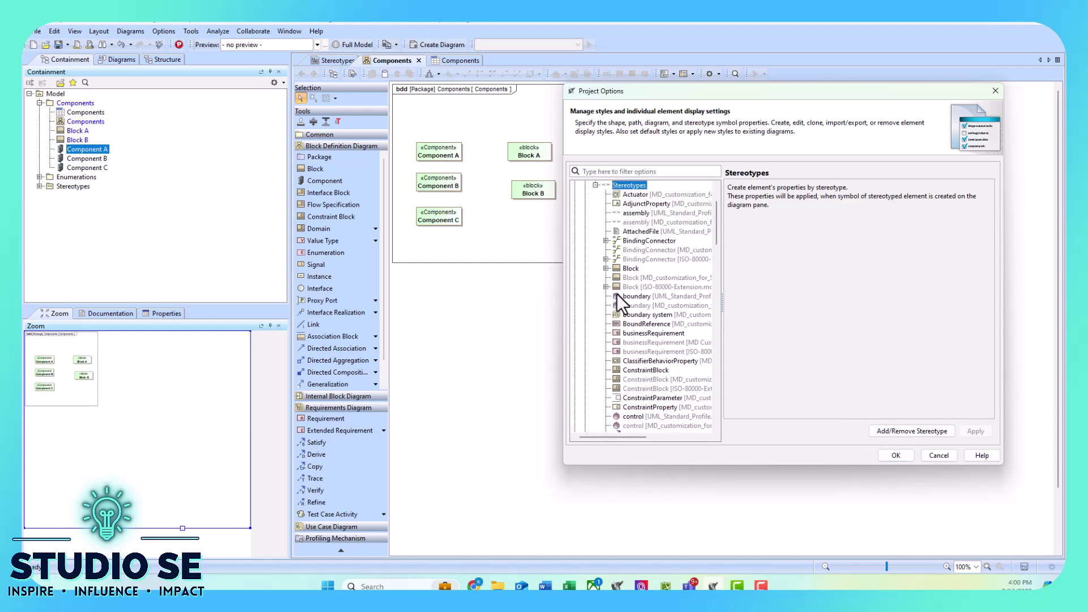
Step: Move Component into the Selected stereotypes list and confirm, giving it its own style entry
left_click(891, 433)
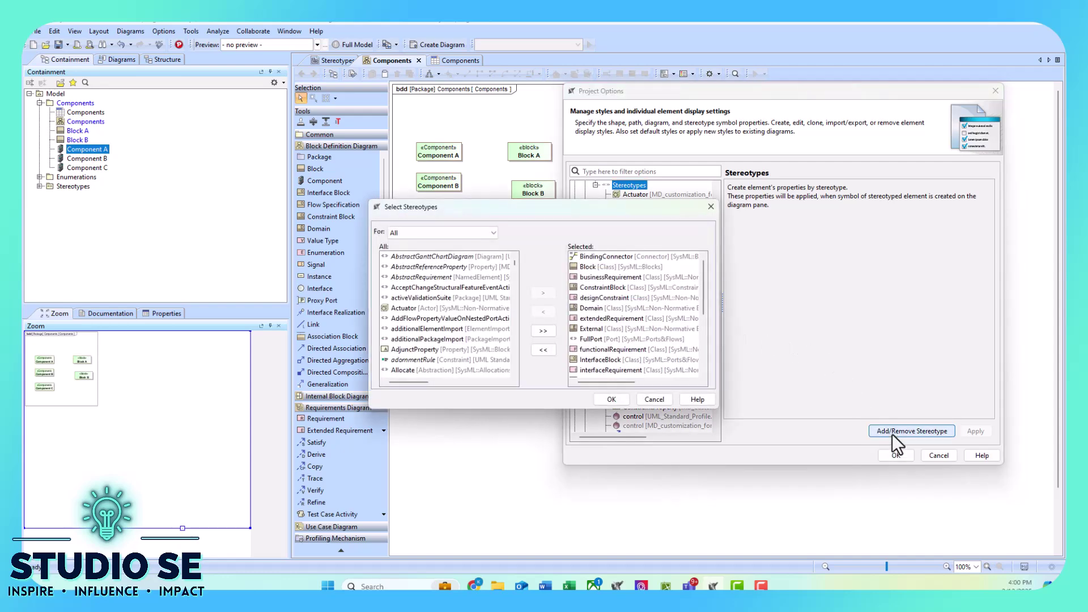
scroll(437, 291, "down", 10)
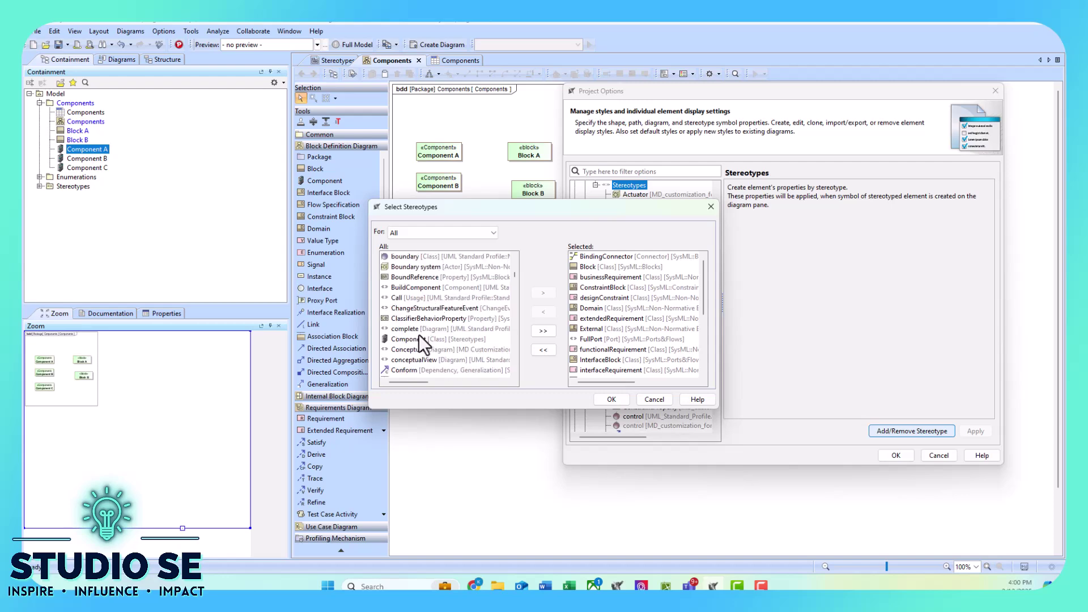
left_click(418, 338)
left_click(547, 292)
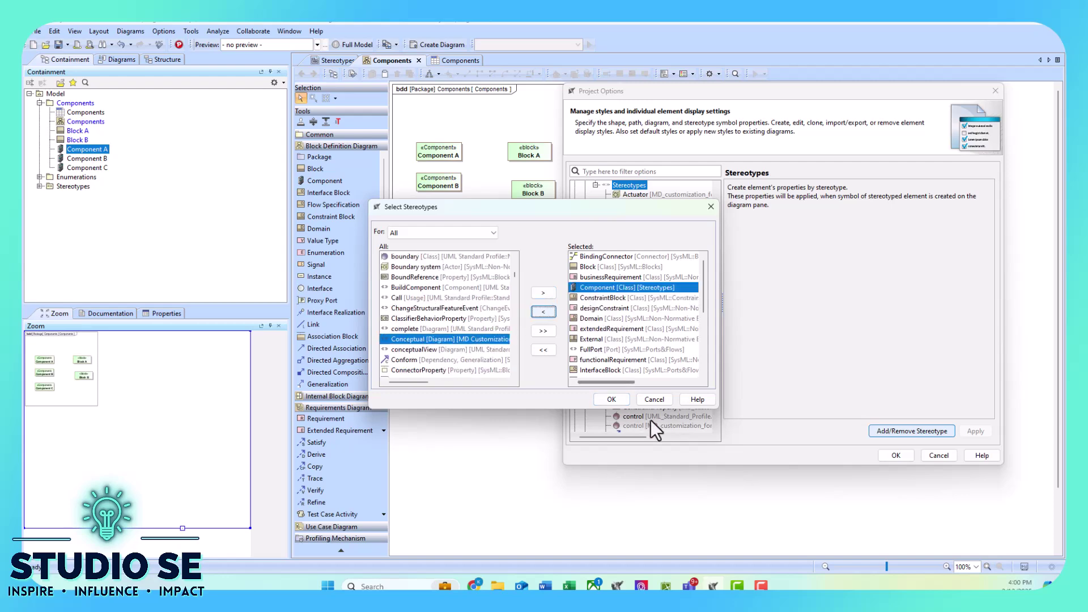
left_click(611, 398)
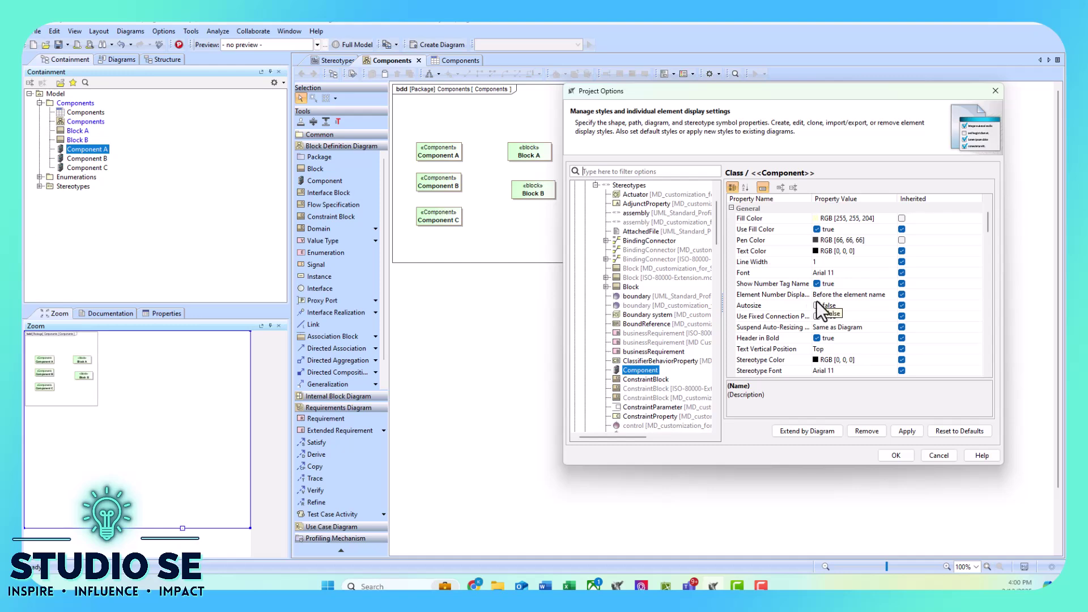
scroll(782, 323, "down", 3)
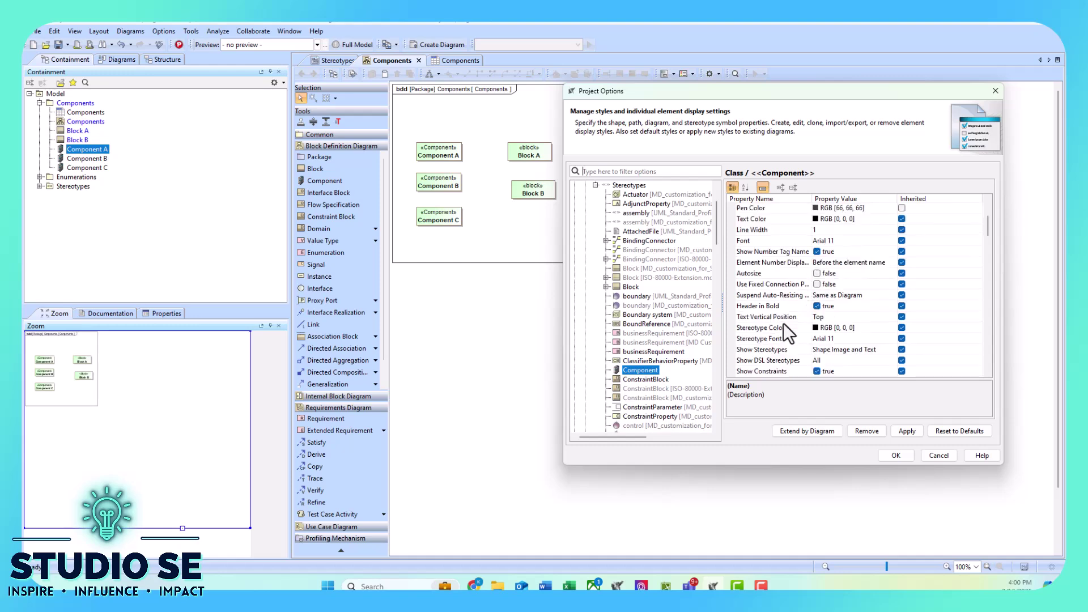
scroll(783, 328, "down", 1)
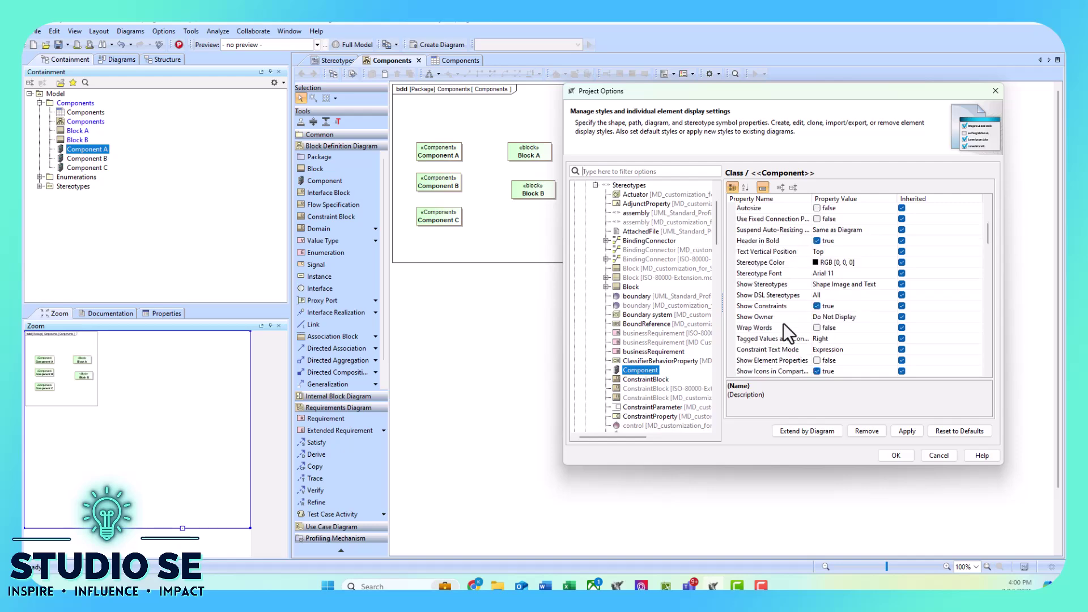
scroll(783, 330, "down", 1)
scroll(793, 333, "up", 5)
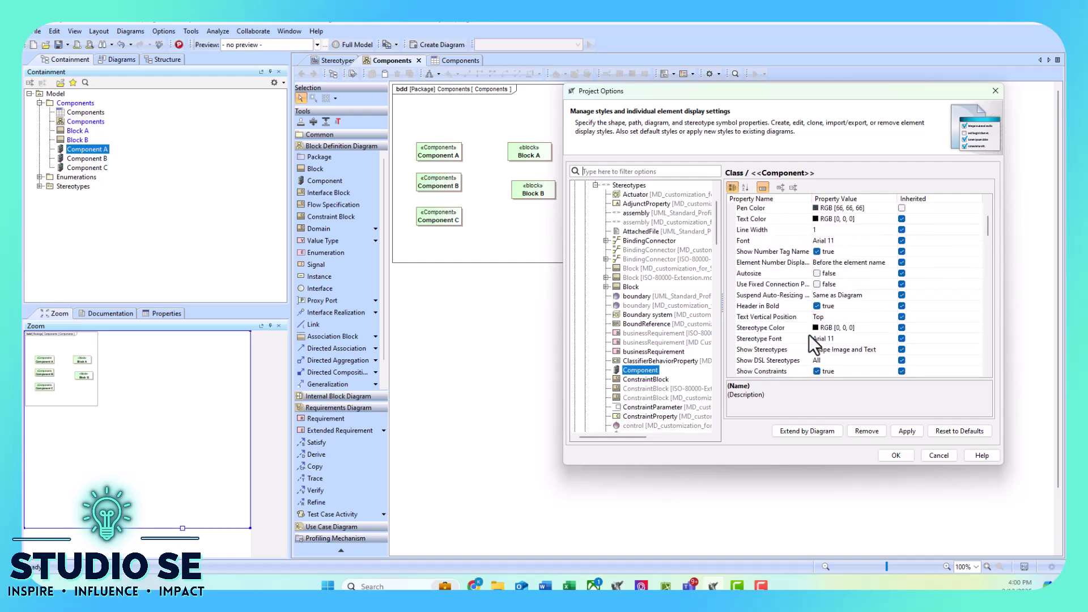
Step: Set the Component stereotype's fill colour to light cyan, RGB 204, 255, 255
left_click(865, 220)
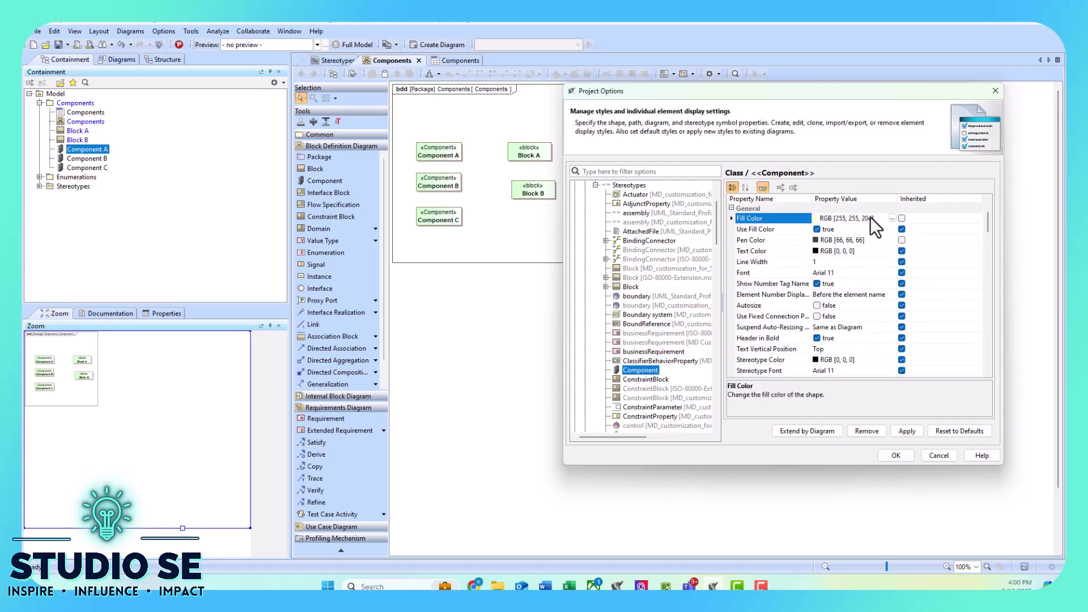
left_click(892, 218)
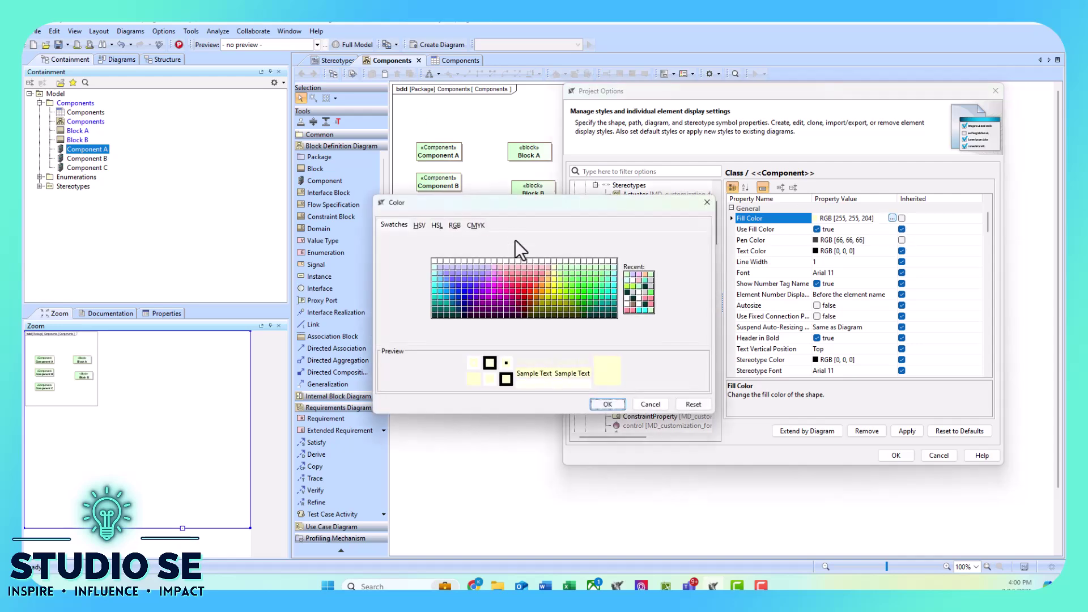
left_click(434, 269)
left_click(614, 403)
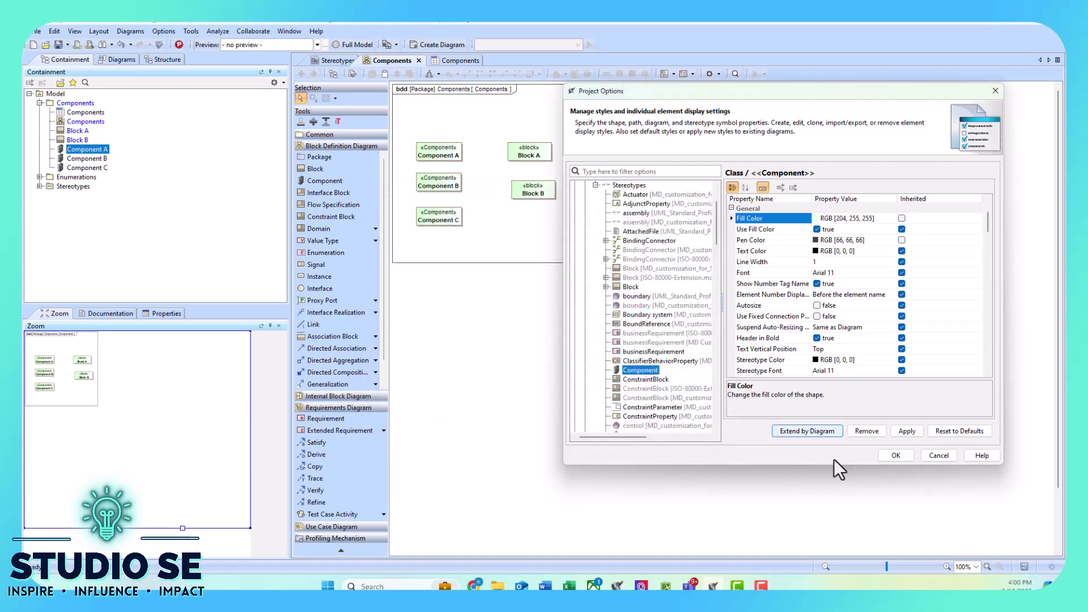
Step: Apply the cyan Component fill to all six diagrams
left_click(903, 432)
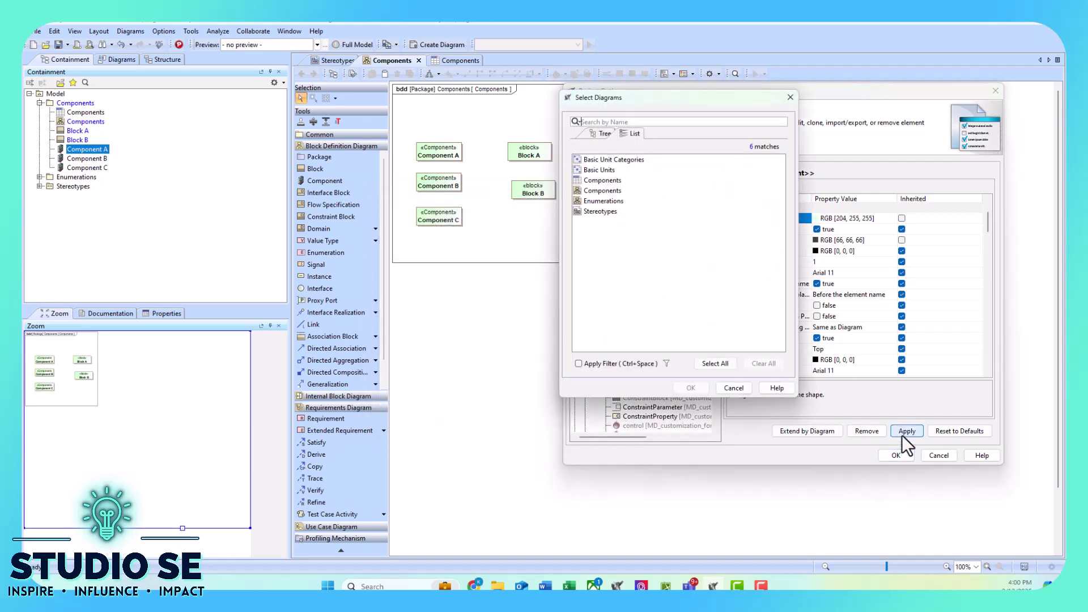
left_click(711, 364)
left_click(705, 390)
left_click(612, 392)
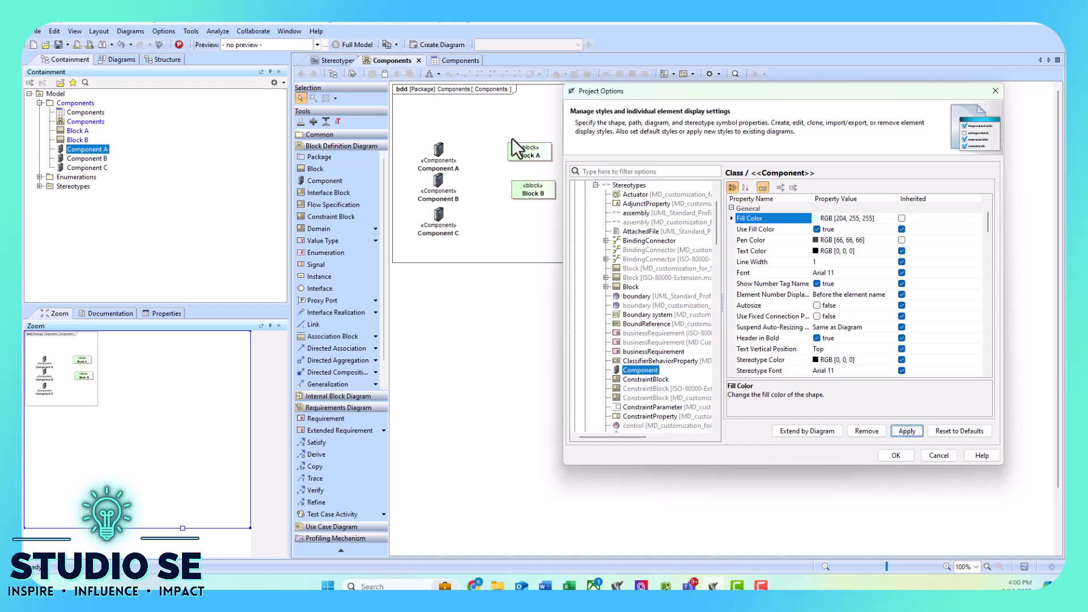
Step: Set Component's Show Stereotypes to Text and apply it to all six diagrams
scroll(863, 324, "down", 2)
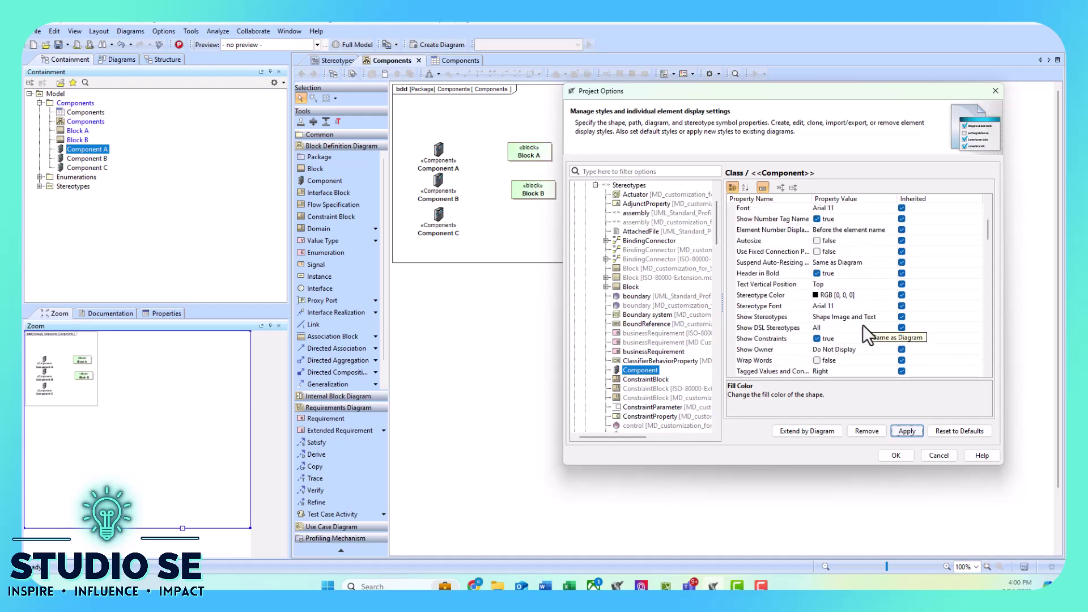
scroll(862, 324, "down", 2)
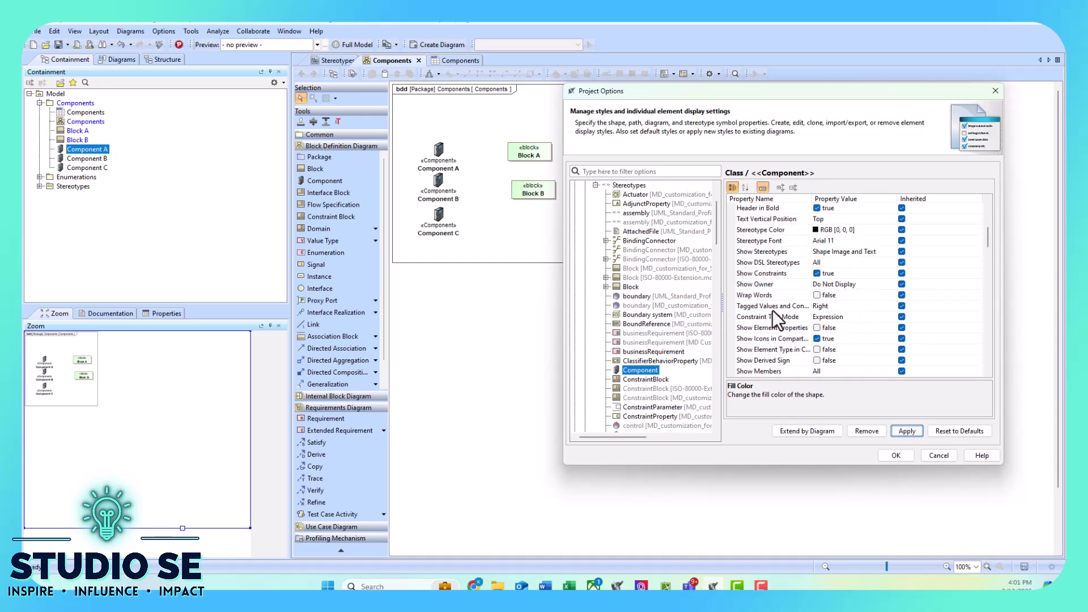
left_click(748, 251)
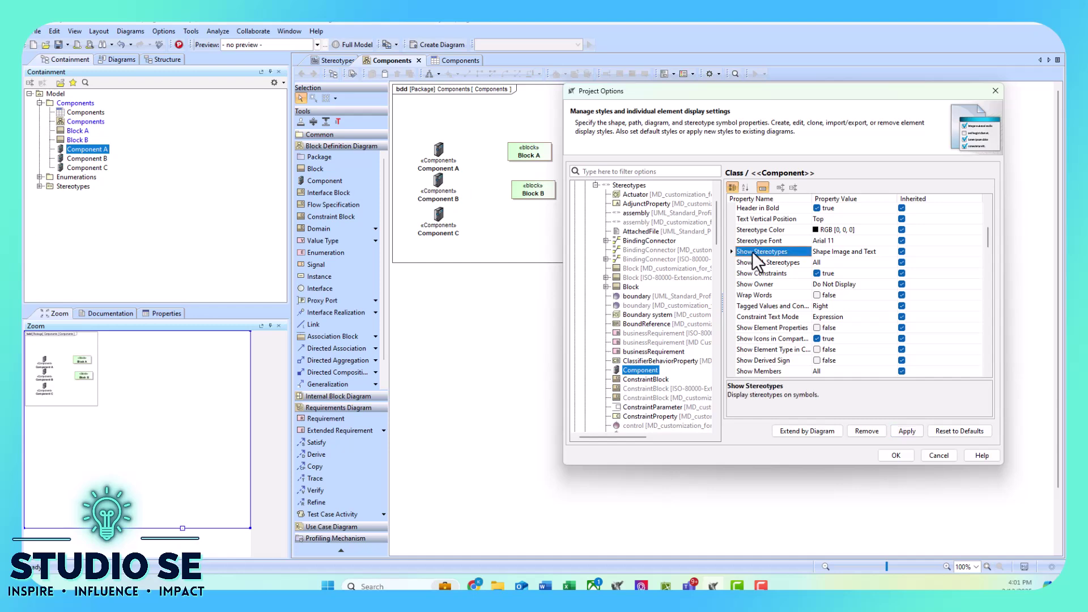
left_click(854, 251)
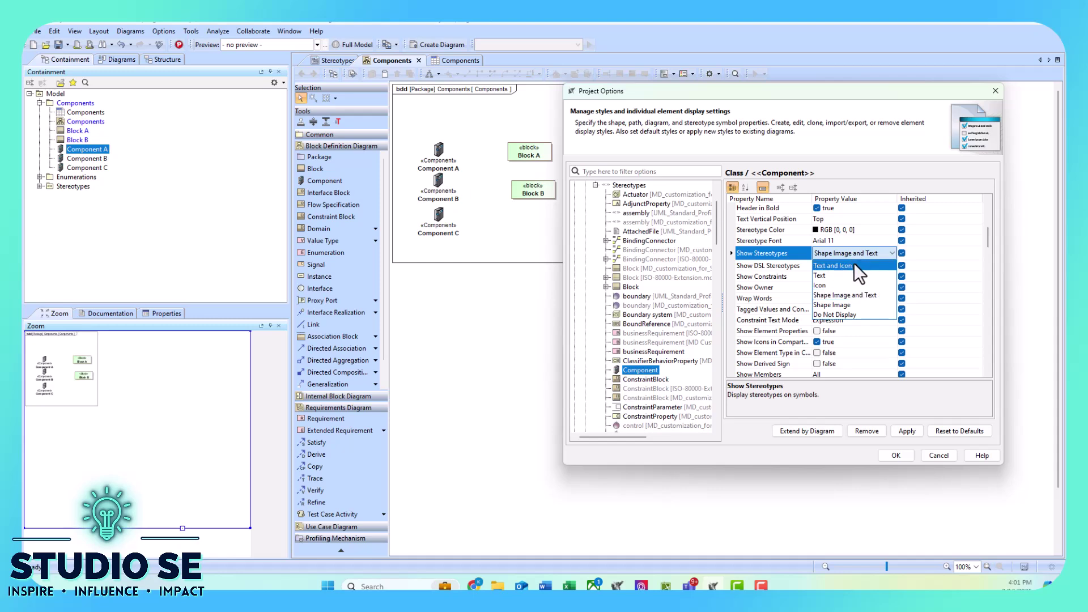
left_click(856, 276)
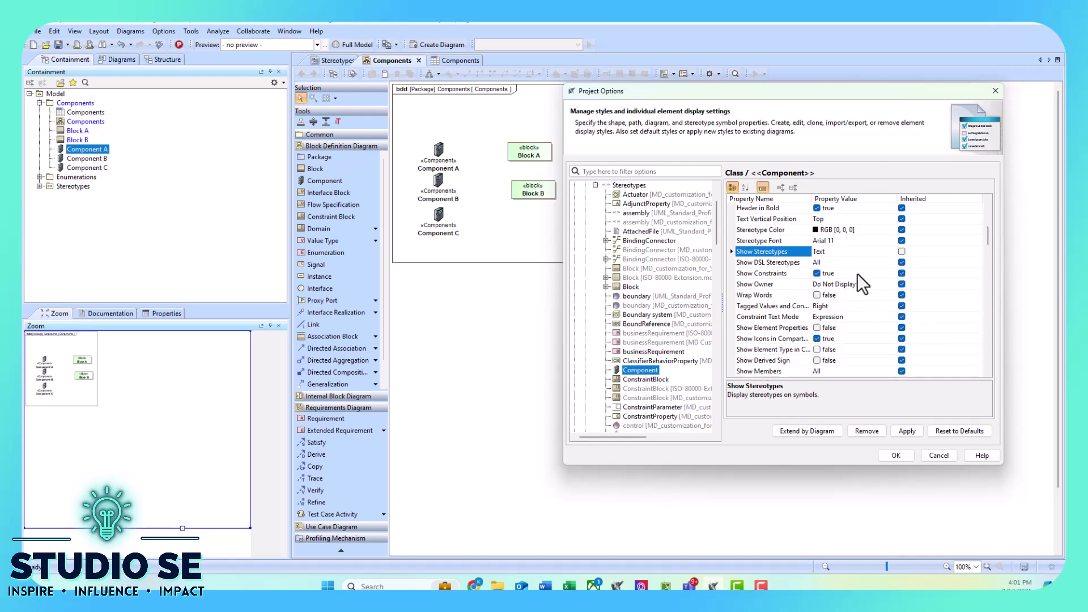
left_click(913, 430)
left_click(721, 363)
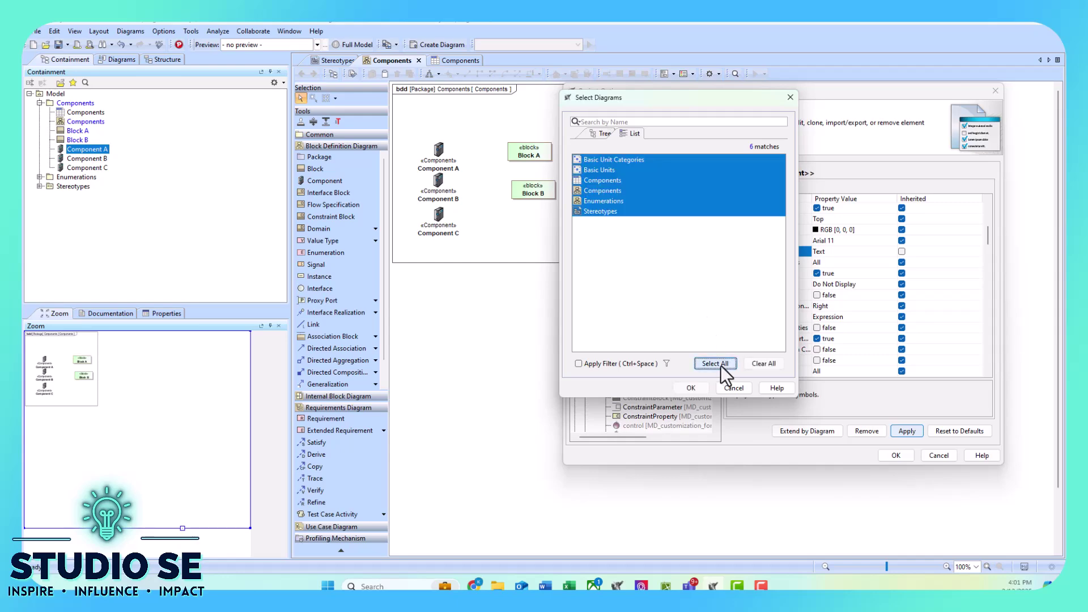
left_click(691, 388)
left_click(615, 387)
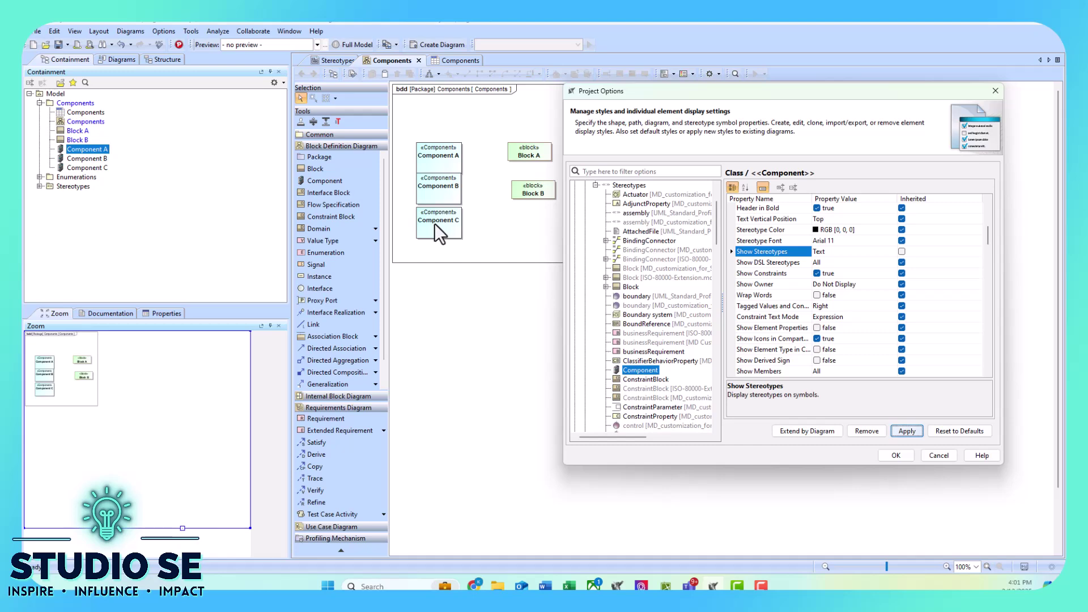
Step: Change Show Stereotypes to Text and Icon for all six diagrams and close Project Options
left_click(851, 249)
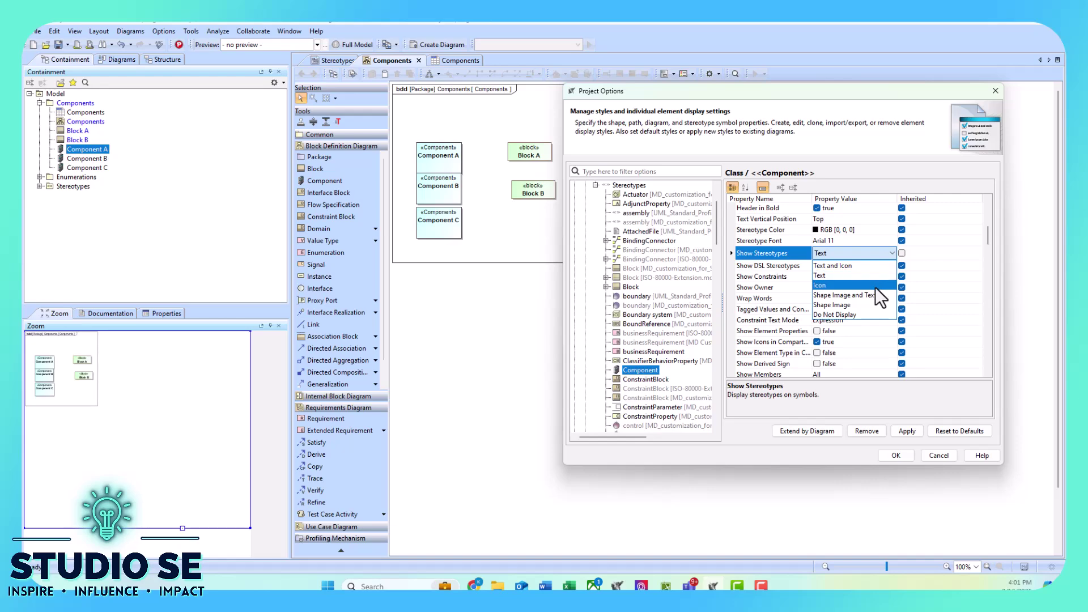
left_click(867, 266)
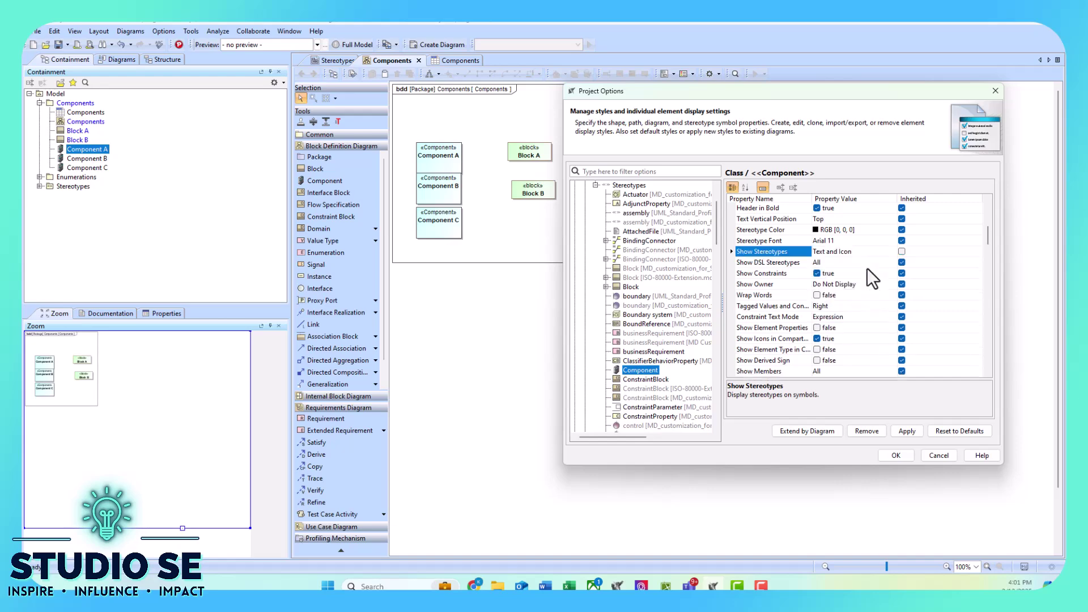
left_click(905, 431)
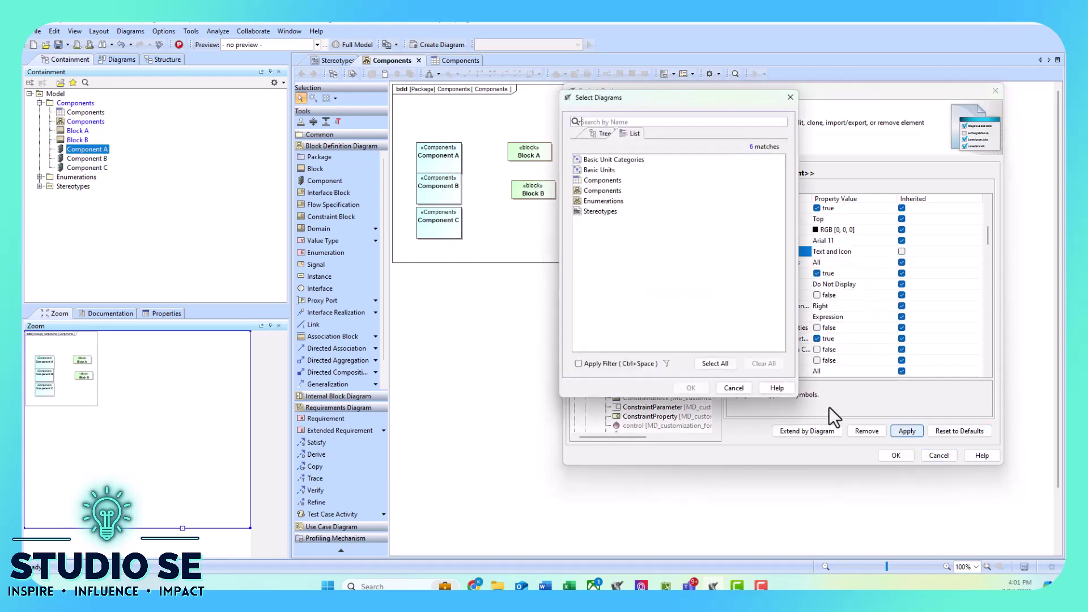
left_click(717, 362)
left_click(691, 387)
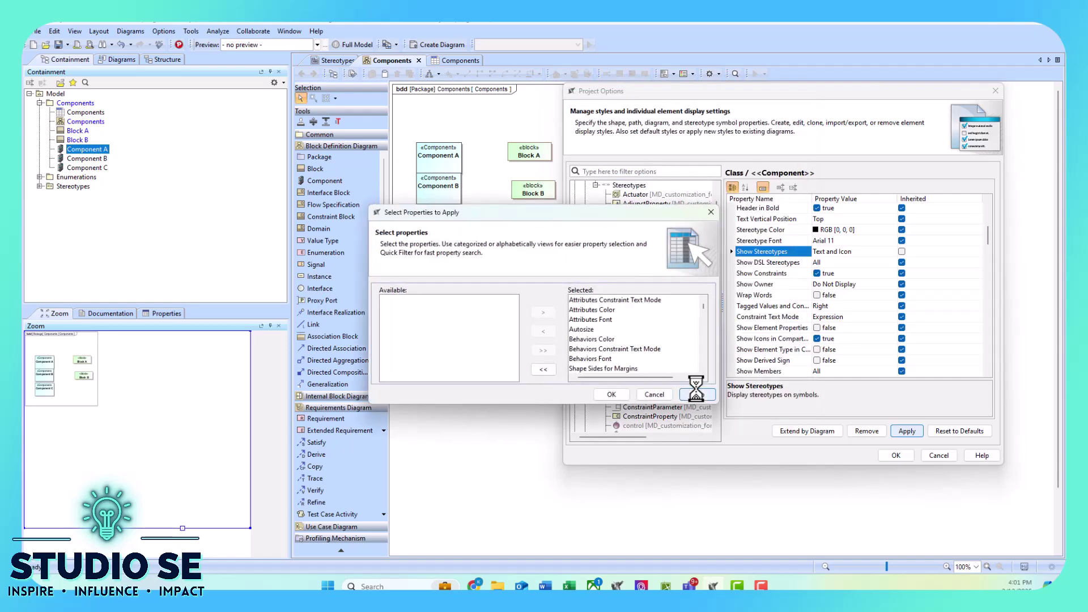
left_click(609, 394)
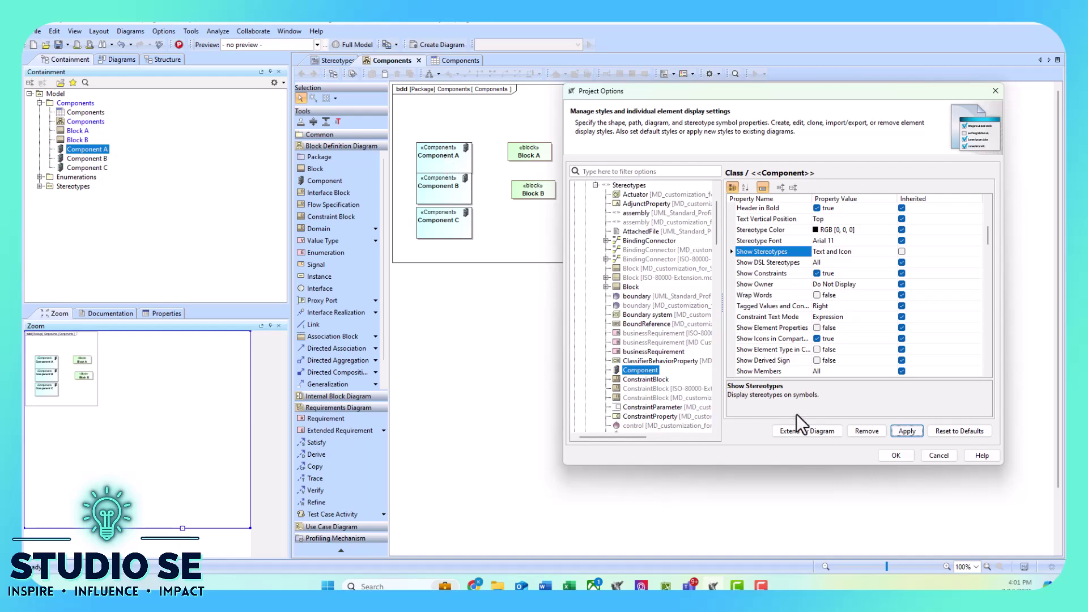
left_click(894, 456)
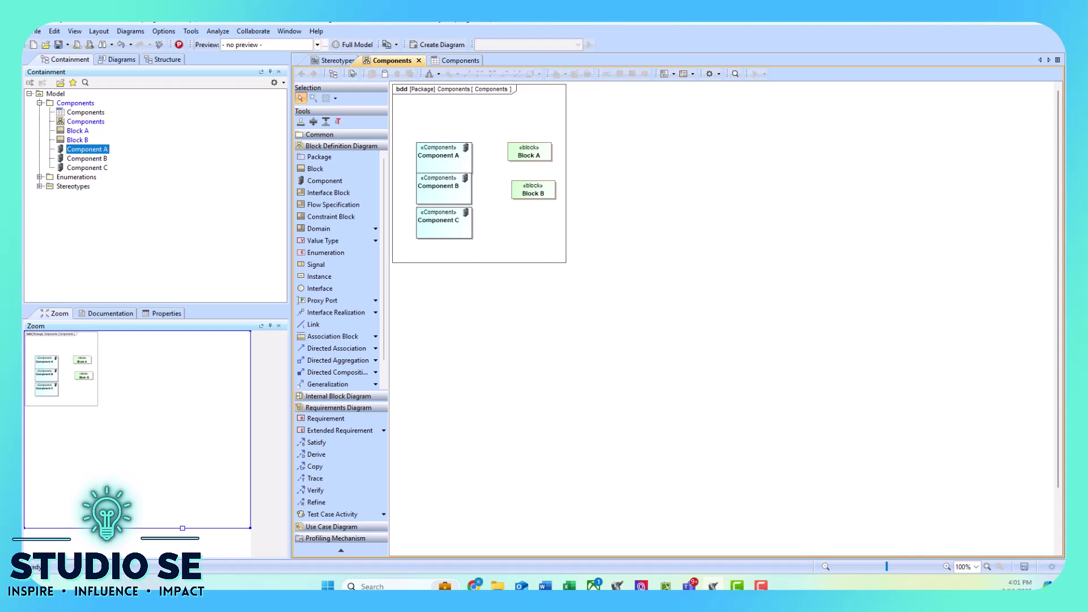